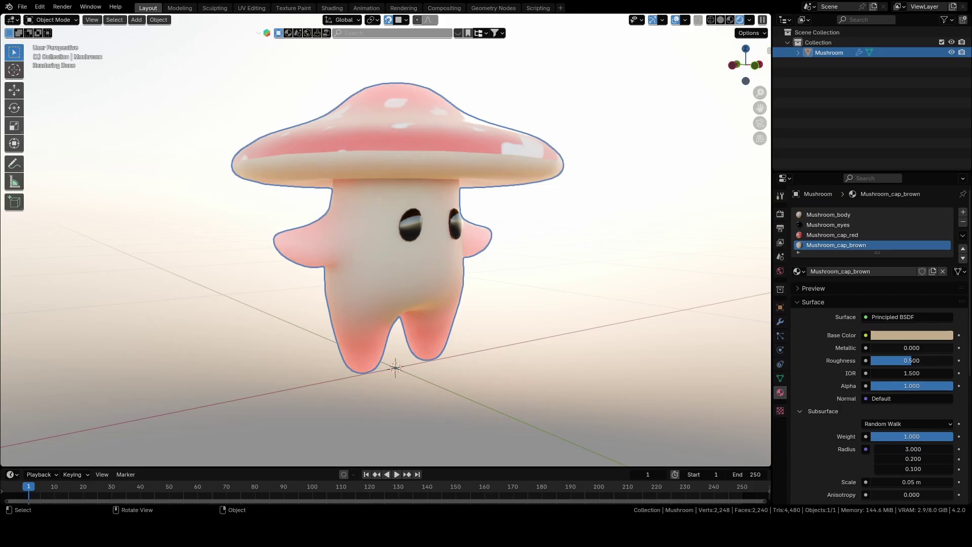
Switch the viewport to solid shading and view the mushroom character straight from the front.
{"action": "middle_click_drag", "start_coordinate": [658, 272], "coordinate": [690, 273]}
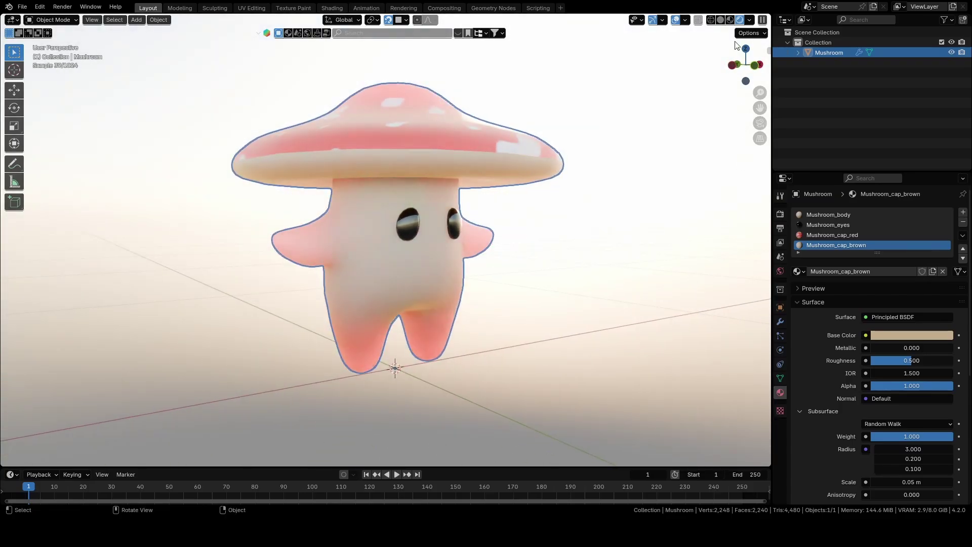
{"action": "left_click", "coordinate": [721, 20]}
{"action": "middle_click_drag", "start_coordinate": [624, 276], "coordinate": [595, 276]}
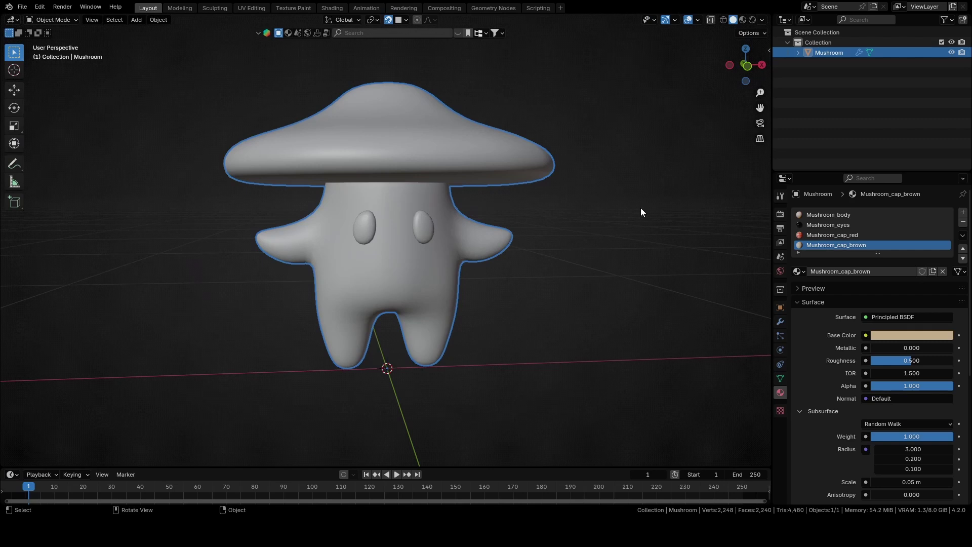
{"action": "left_click", "coordinate": [746, 65]}
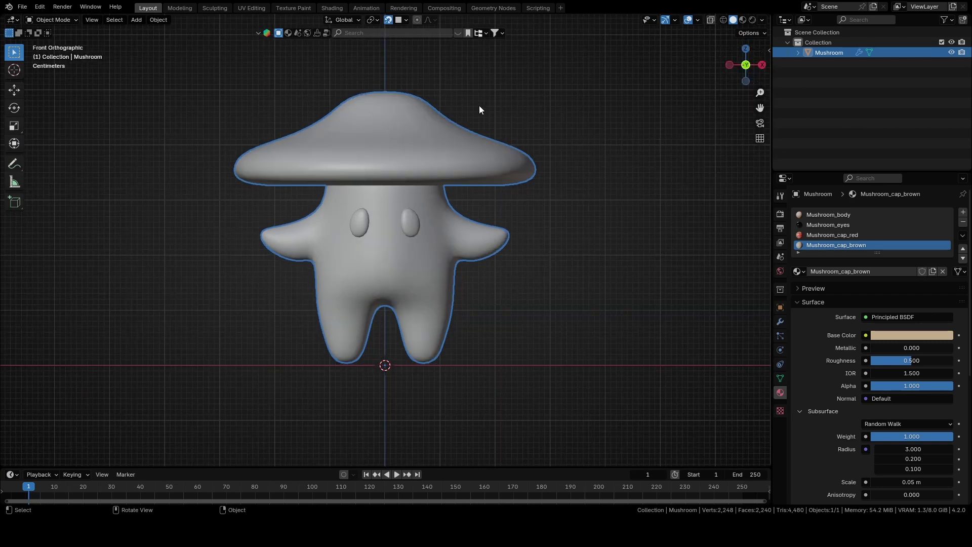
Add an armature at the world origin and scale its bone down uniformly in Edit Mode.
{"action": "left_click", "coordinate": [136, 21]}
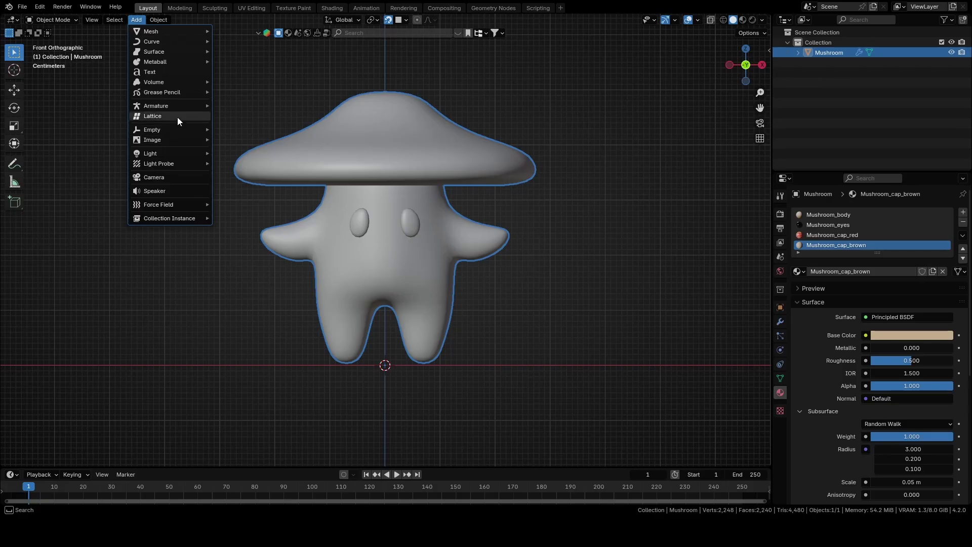
{"action": "mouse_move", "coordinate": [186, 105]}
{"action": "left_click", "coordinate": [244, 109]}
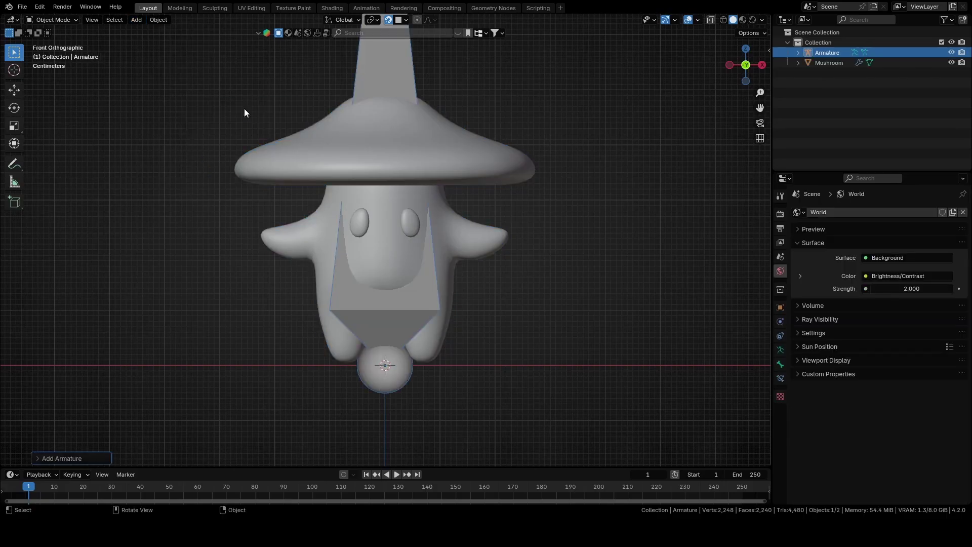
{"action": "key", "text": "Tab"}
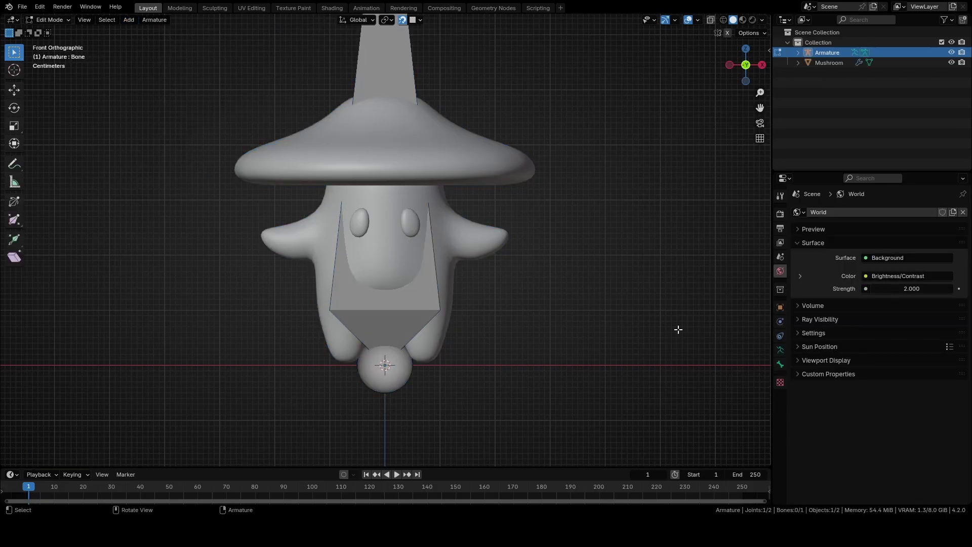
{"action": "key", "text": "a"}
{"action": "key", "text": "s"}
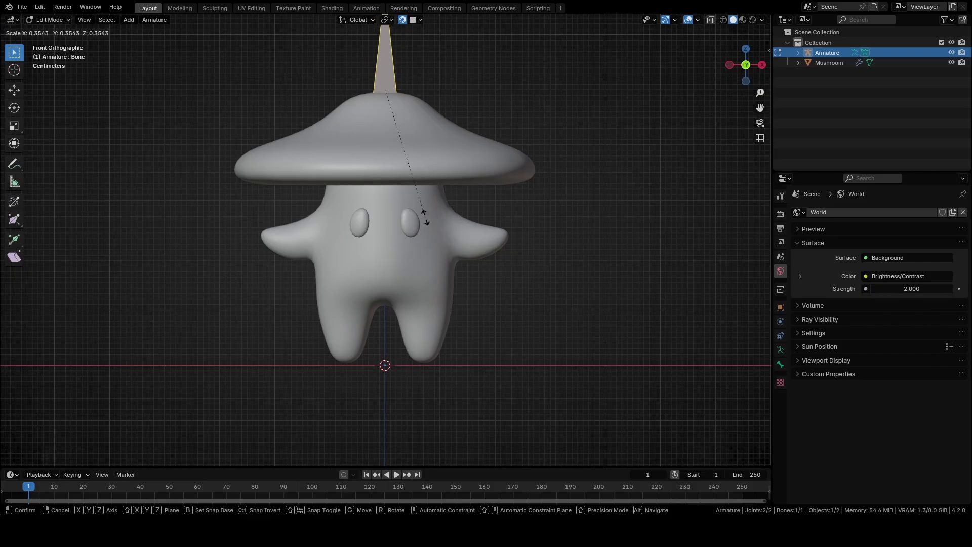
{"action": "left_click", "coordinate": [400, 170]}
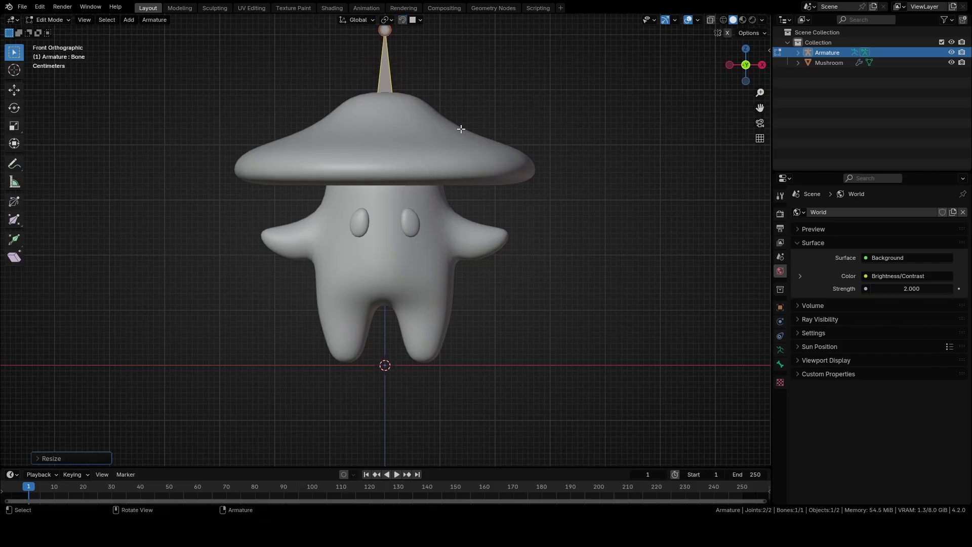
Set the armature's viewport display to In Front so its bone is drawn over the mushroom mesh.
{"action": "scroll", "coordinate": [461, 129], "scroll_direction": "down", "scroll_amount": 3}
{"action": "left_click", "coordinate": [780, 350]}
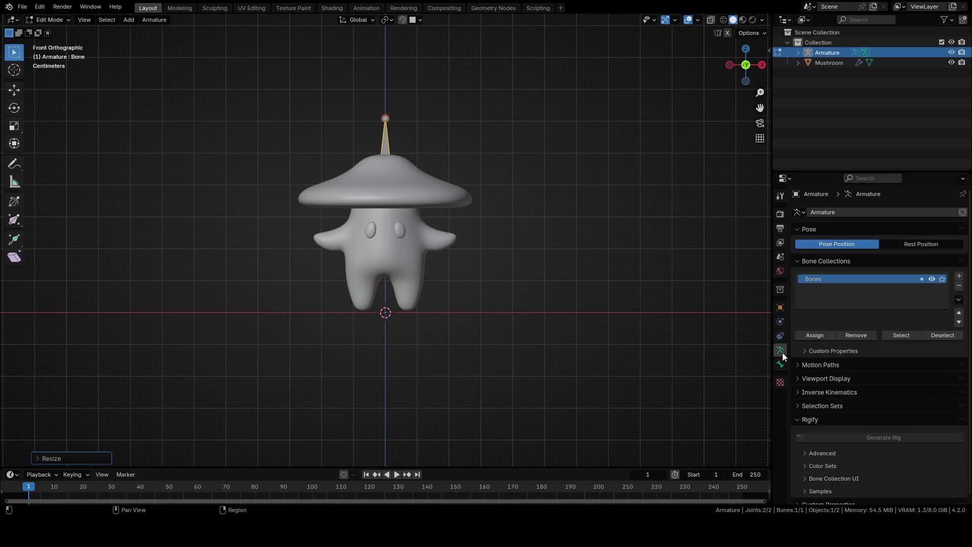
{"action": "scroll", "coordinate": [845, 378], "scroll_direction": "down", "scroll_amount": 1}
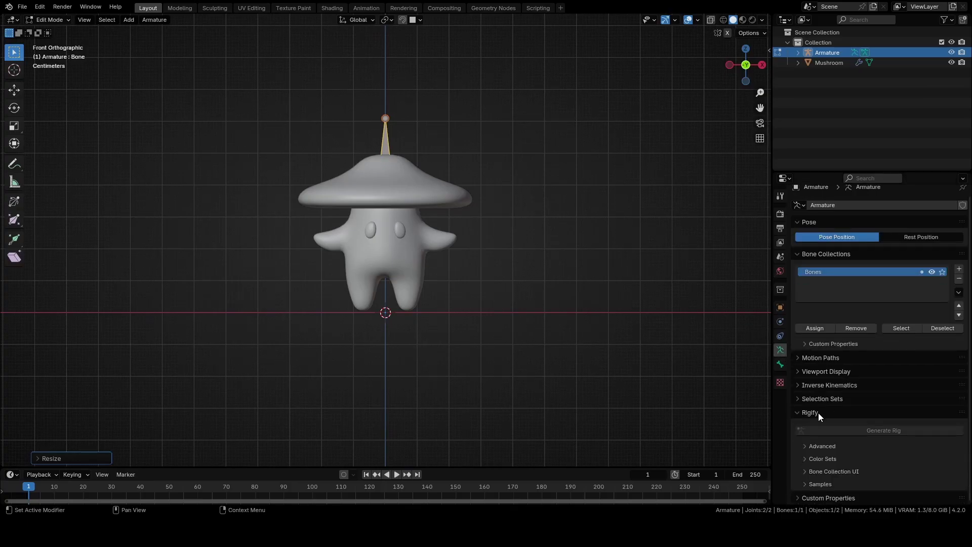
{"action": "left_click", "coordinate": [817, 412]}
{"action": "left_click", "coordinate": [829, 379]}
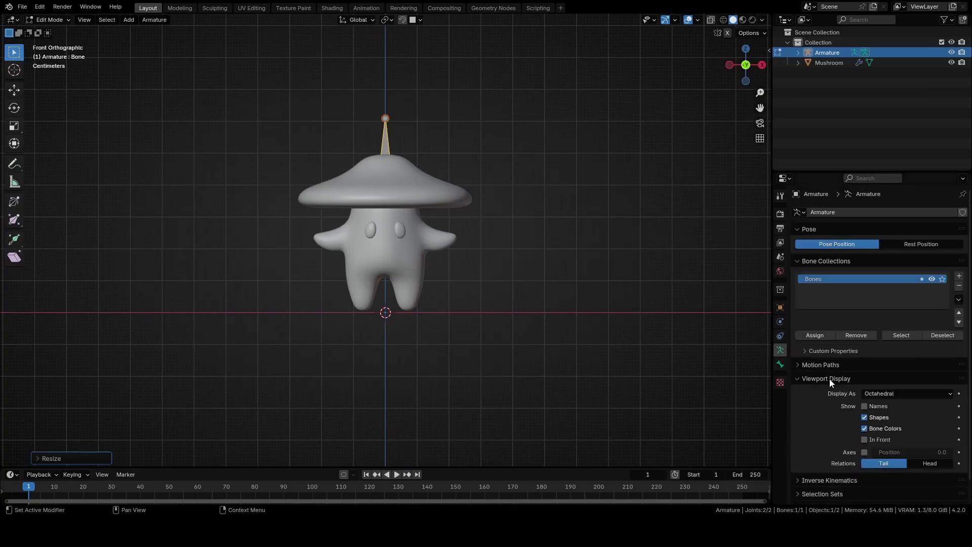
{"action": "left_click", "coordinate": [864, 439]}
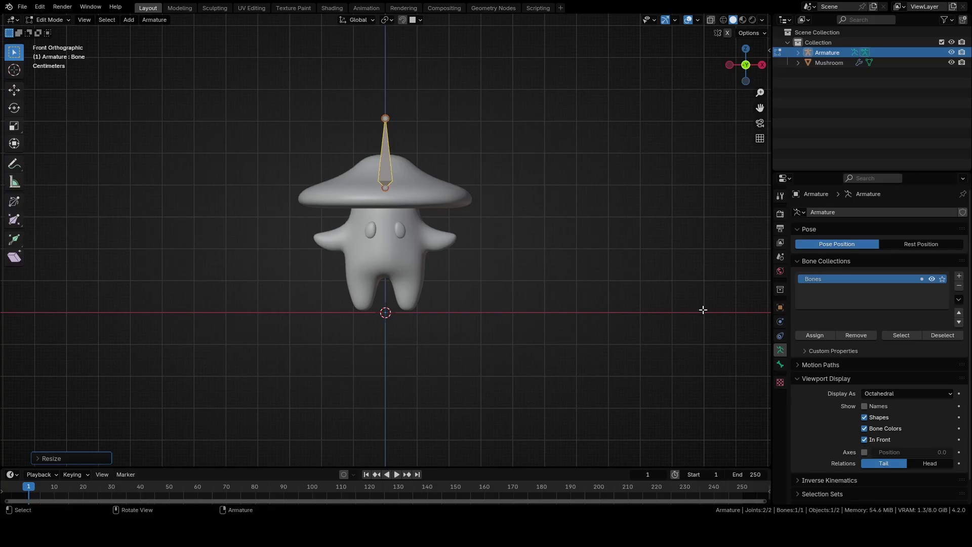
Move the whole bone down about 0.28 m along Z so it runs from the crotch to the cap's underside.
{"action": "scroll", "coordinate": [519, 152], "scroll_direction": "up", "scroll_amount": 5}
{"action": "scroll", "coordinate": [529, 142], "scroll_direction": "down", "scroll_amount": 2}
{"action": "scroll", "coordinate": [532, 131], "scroll_direction": "up", "scroll_amount": 1}
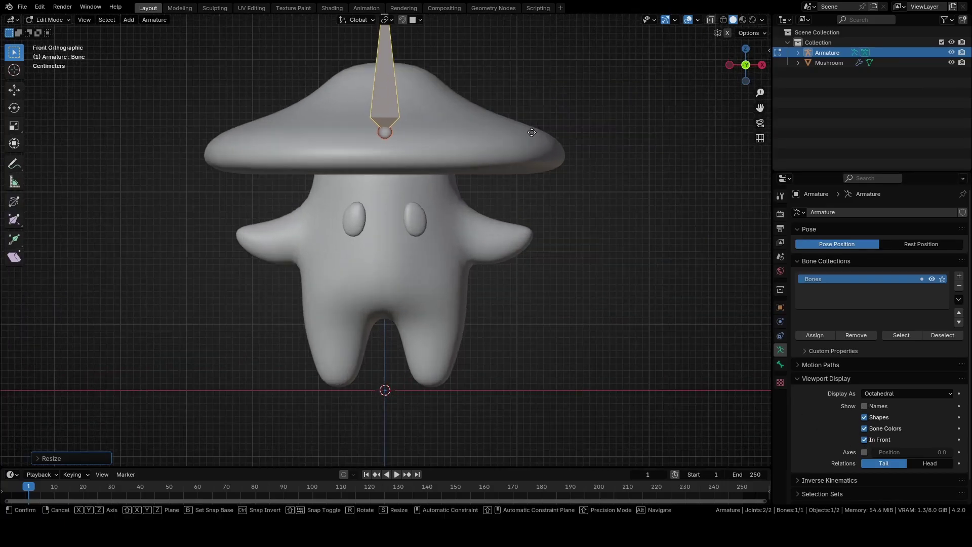
{"action": "key", "text": "g"}
{"action": "key", "text": "z"}
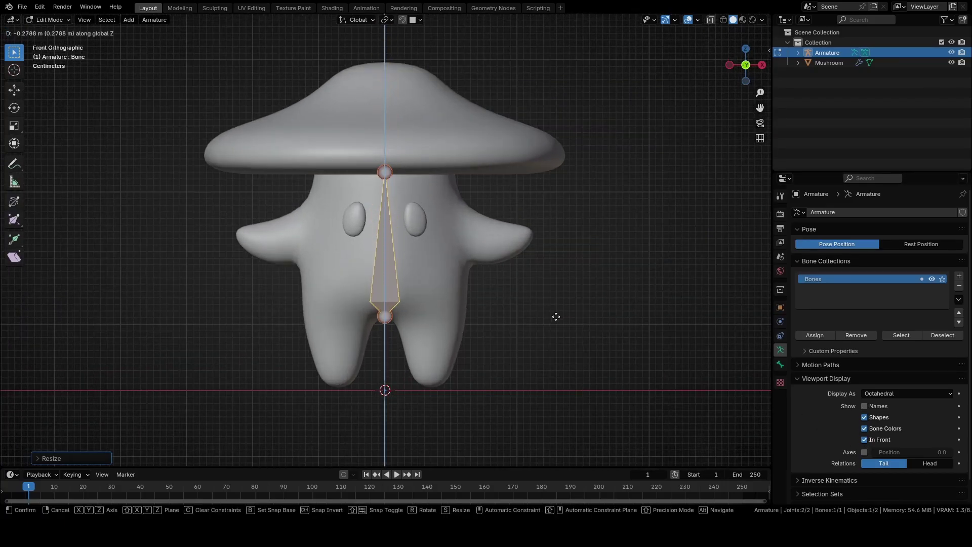
{"action": "left_click", "coordinate": [555, 316]}
Shorten the bone by lowering its upper tip along Z to the middle of the belly.
{"action": "left_click_drag", "start_coordinate": [421, 114], "coordinate": [345, 189]}
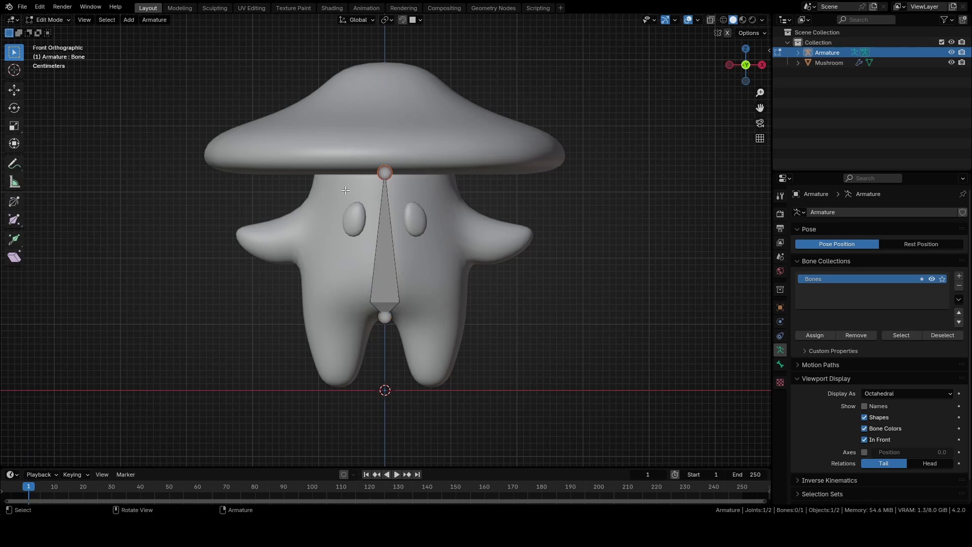
{"action": "key", "text": "g"}
{"action": "key", "text": "z"}
{"action": "left_click", "coordinate": [460, 245]}
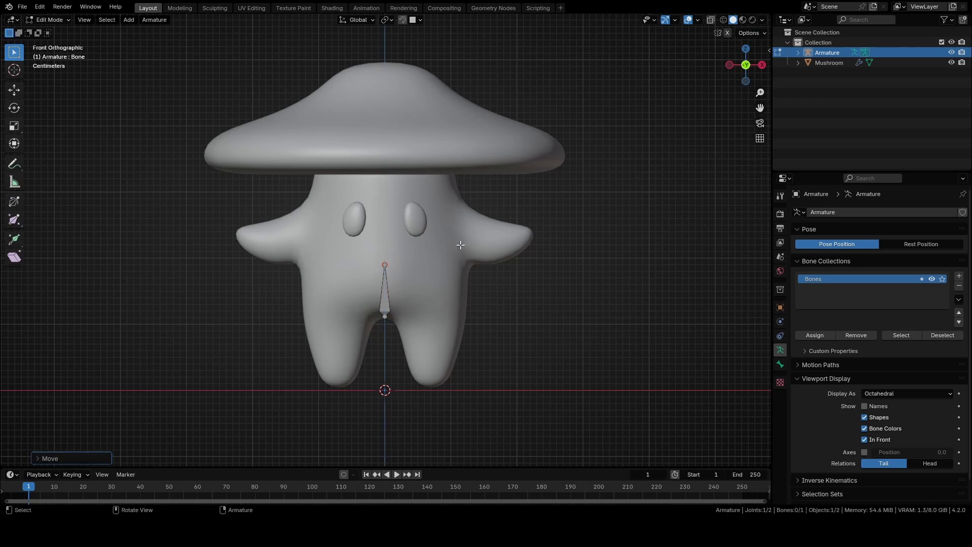
{"action": "scroll", "coordinate": [460, 245], "scroll_direction": "up", "scroll_amount": 2}
{"action": "middle_click_drag", "start_coordinate": [458, 253], "coordinate": [483, 187], "text": "shift"}
{"action": "key", "text": "g"}
{"action": "key", "text": "z"}
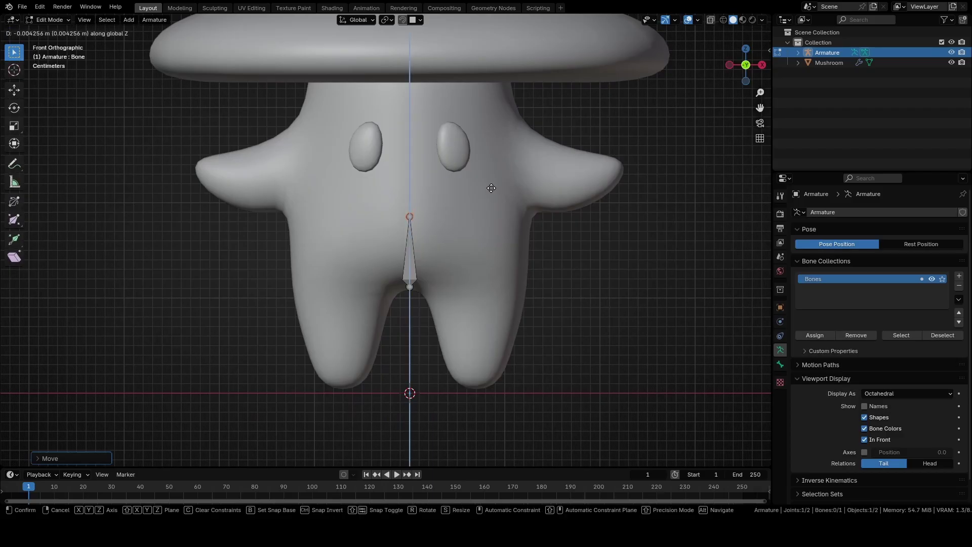
{"action": "left_click", "coordinate": [491, 193]}
Nudge the whole bone slightly down along Z to the crotch and readjust the height of its upper tip.
{"action": "key", "text": "a"}
{"action": "key", "text": "g"}
{"action": "key", "text": "z"}
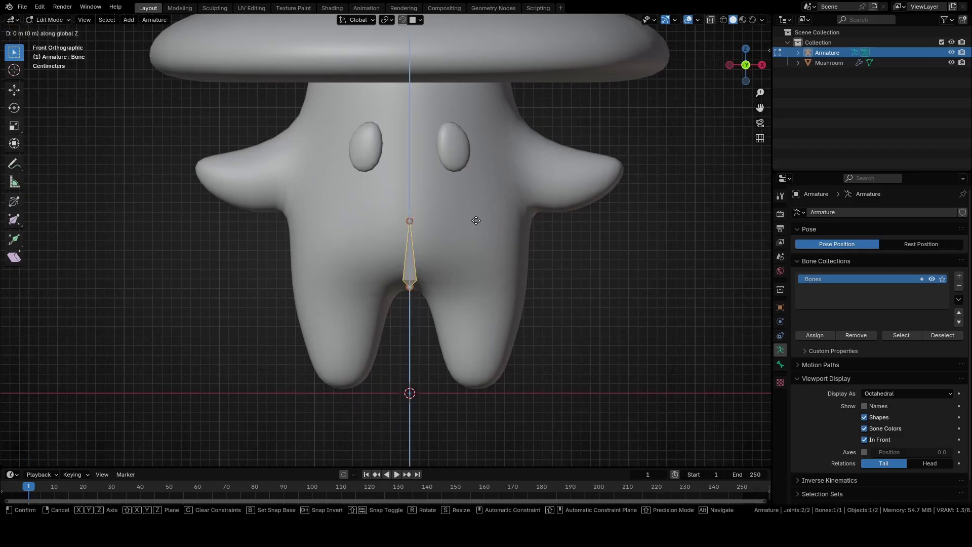
{"action": "left_click", "coordinate": [477, 225]}
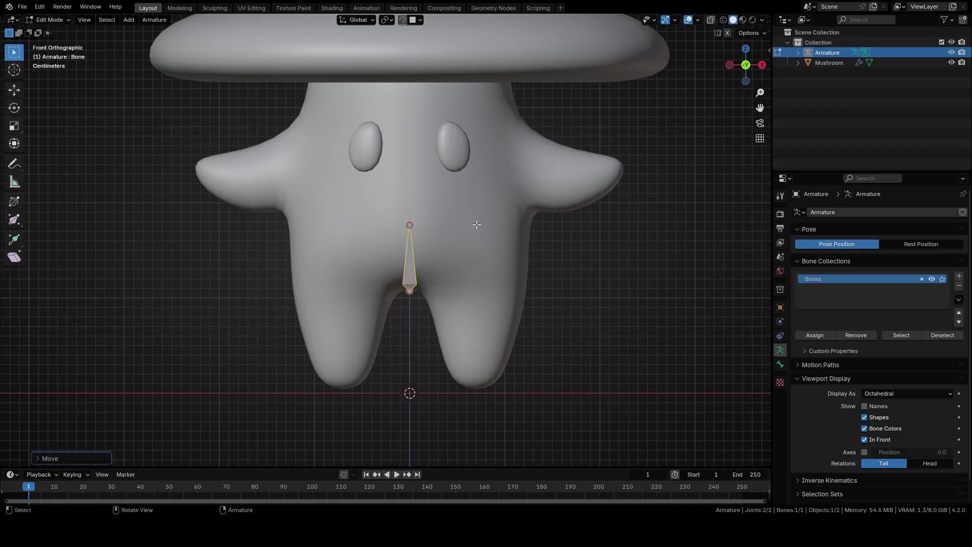
{"action": "left_click", "coordinate": [411, 225]}
{"action": "scroll", "coordinate": [456, 229], "scroll_direction": "down", "scroll_amount": 2}
{"action": "key", "text": "g"}
{"action": "key", "text": "z"}
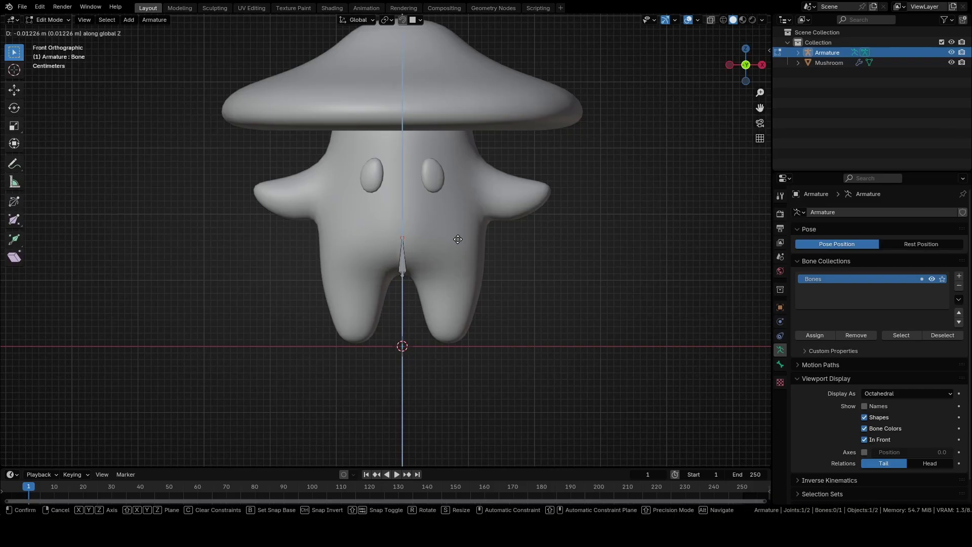
{"action": "left_click", "coordinate": [460, 230]}
Extrude two bones straight up from the tip, the first about 0.07 m long and the second reaching the cap's underside.
{"action": "key", "text": "e"}
{"action": "key", "text": "z"}
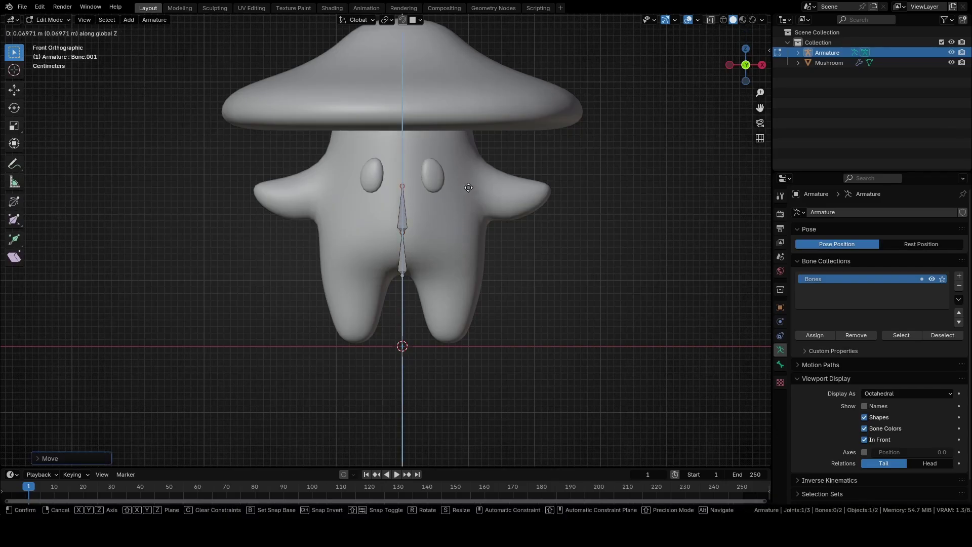
{"action": "left_click", "coordinate": [468, 187]}
{"action": "key", "text": "e"}
{"action": "key", "text": "z"}
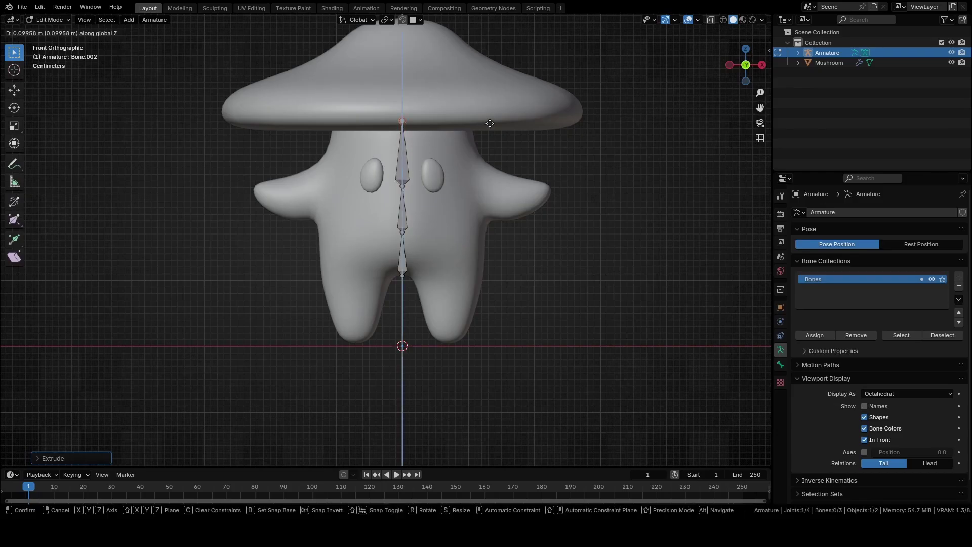
{"action": "left_click", "coordinate": [492, 136]}
Extrude a cap bone about 0.16 m straight up to the top of the mushroom cap.
{"action": "scroll", "coordinate": [492, 137], "scroll_direction": "down", "scroll_amount": 1}
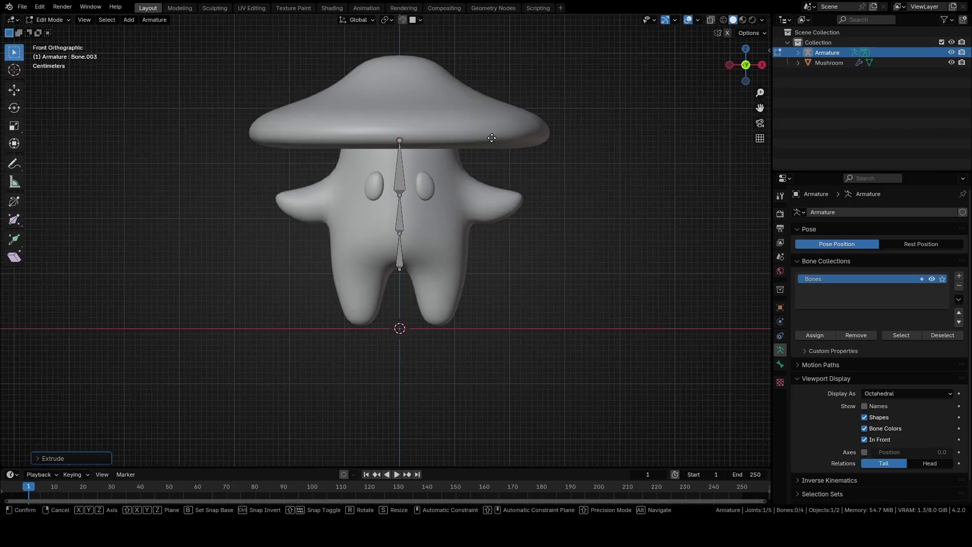
{"action": "key", "text": "e"}
{"action": "key", "text": "z"}
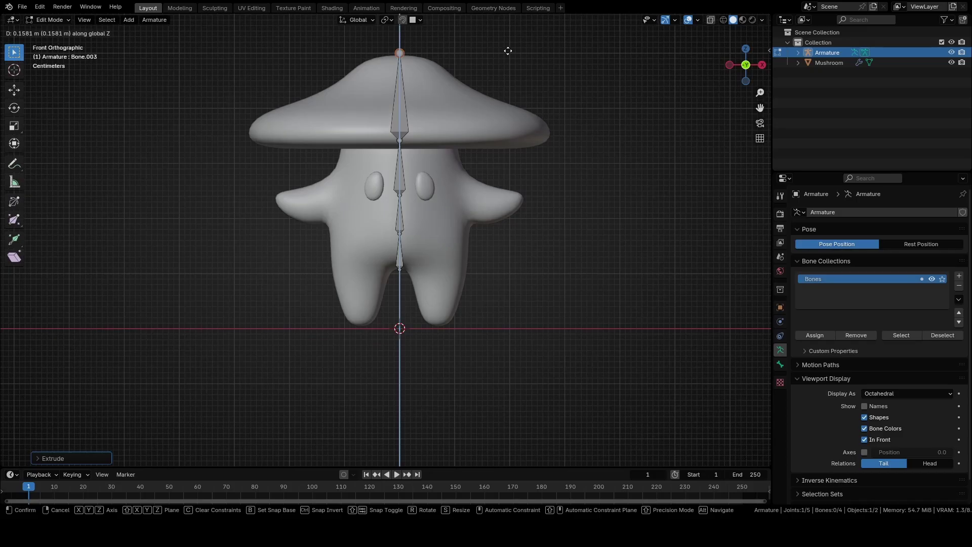
{"action": "left_click", "coordinate": [506, 51]}
Duplicate the bone between the eyes, then rotate the copy about 109° and place it pointing from the spine toward the arm under the +X side.
{"action": "scroll", "coordinate": [468, 130], "scroll_direction": "up", "scroll_amount": 2}
{"action": "left_click", "coordinate": [432, 157]}
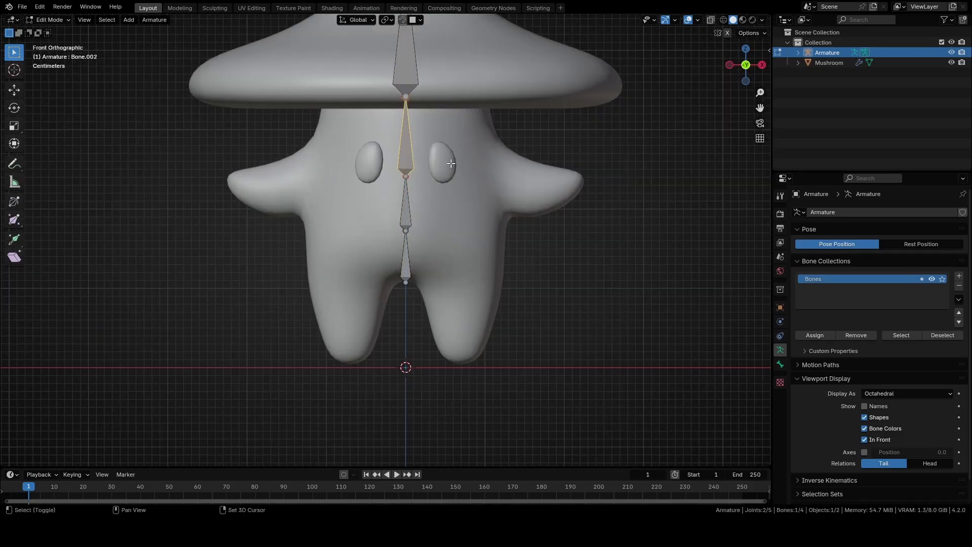
{"action": "key", "text": "shift+d"}
{"action": "left_click", "coordinate": [516, 157]}
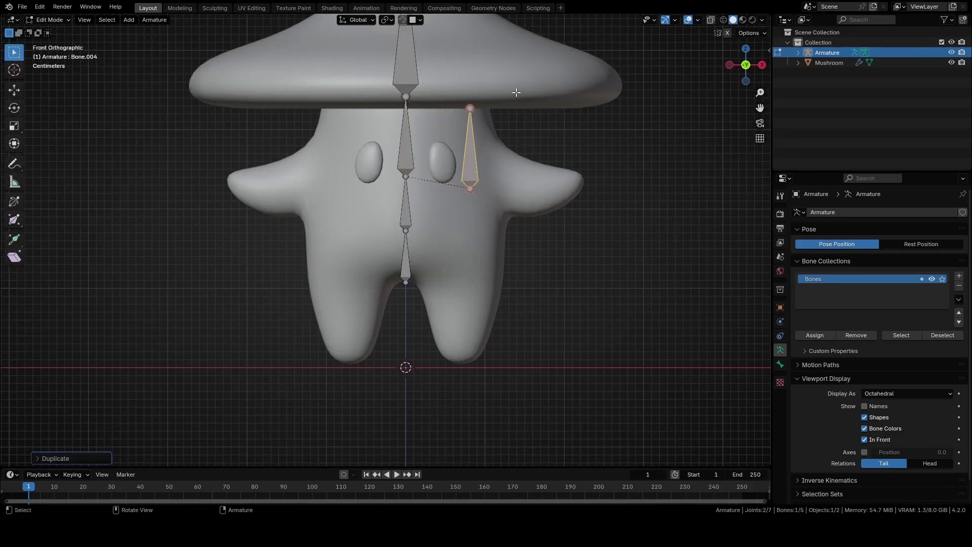
{"action": "key", "text": "r"}
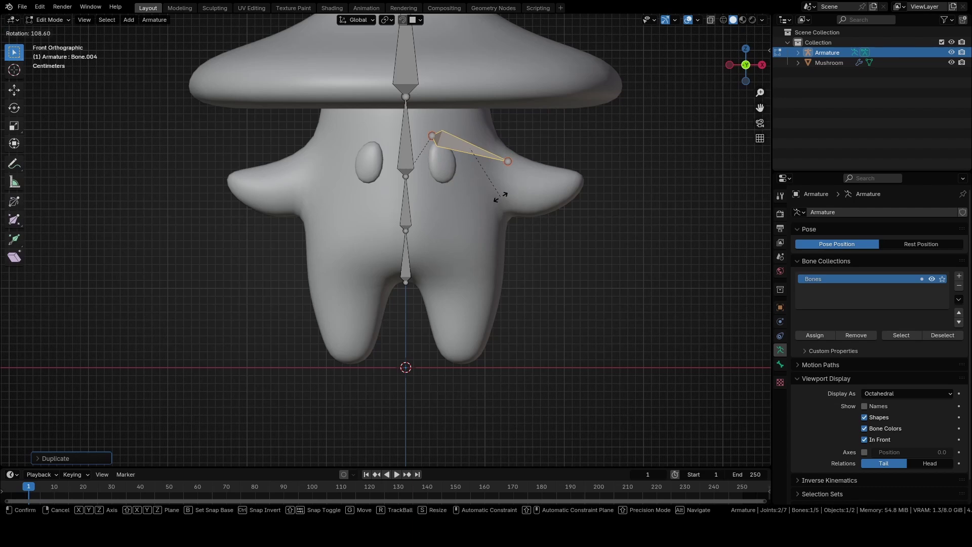
{"action": "left_click", "coordinate": [500, 196]}
{"action": "key", "text": "g"}
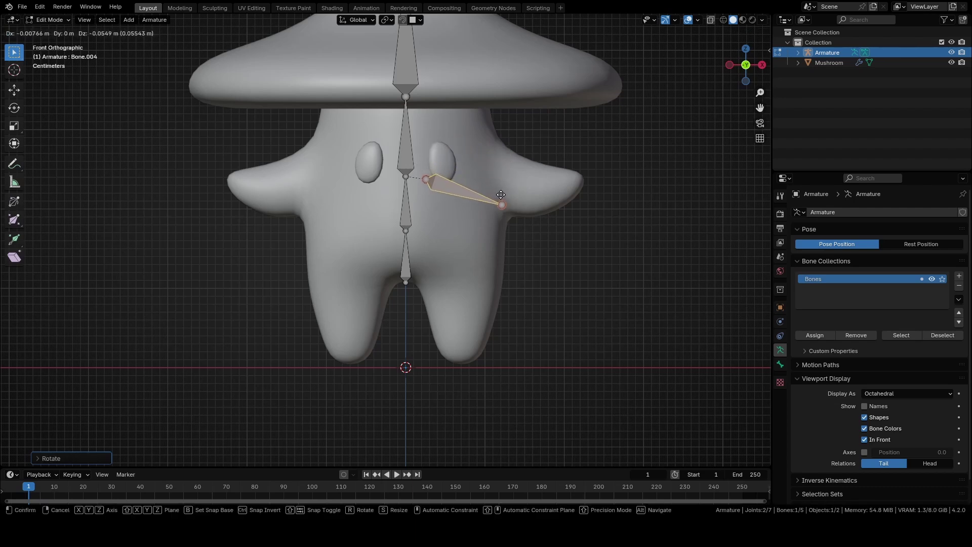
{"action": "left_click", "coordinate": [507, 192]}
Reposition the shoulder bone's outer tip to the middle of the arm's base.
{"action": "left_click", "coordinate": [508, 203]}
{"action": "key", "text": "g"}
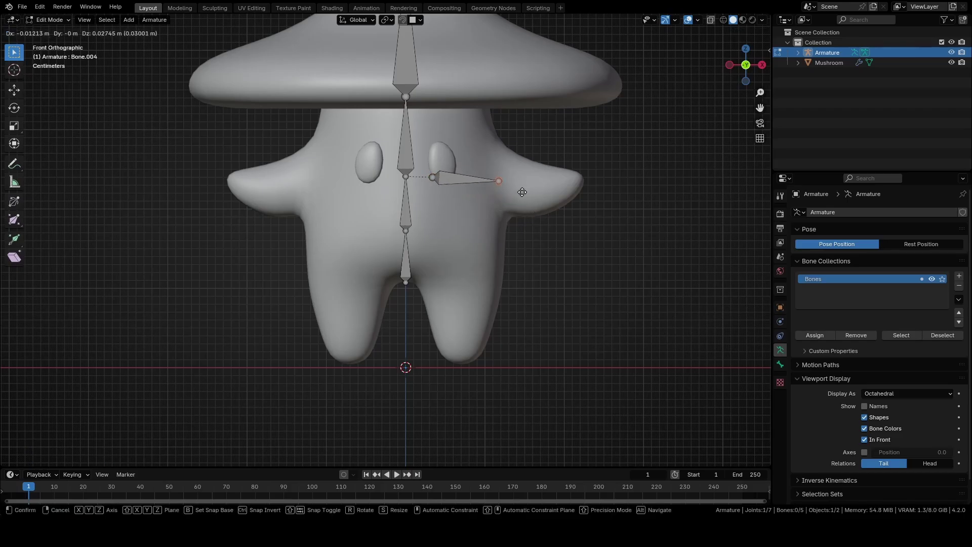
{"action": "left_click", "coordinate": [527, 192]}
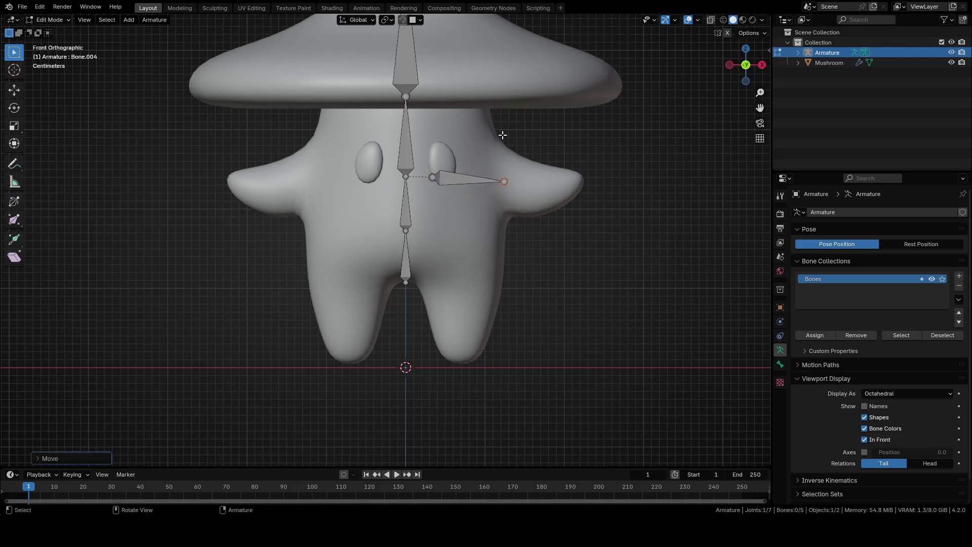
{"action": "key", "text": "g"}
{"action": "left_click", "coordinate": [508, 185]}
Extrude two bones from the shoulder tip along the arm, the last one about 0.06 m long and ending at the hand's tip.
{"action": "key", "text": "e"}
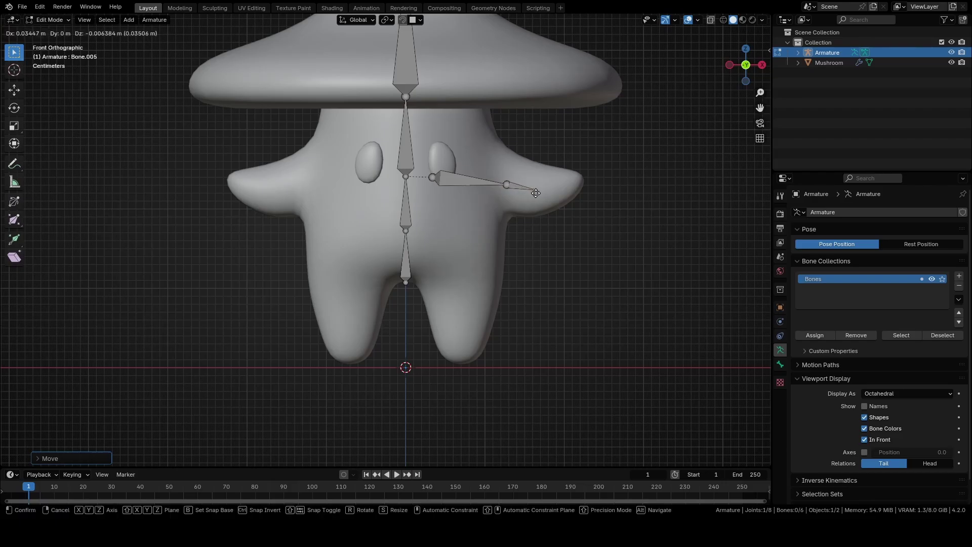
{"action": "left_click", "coordinate": [541, 193]}
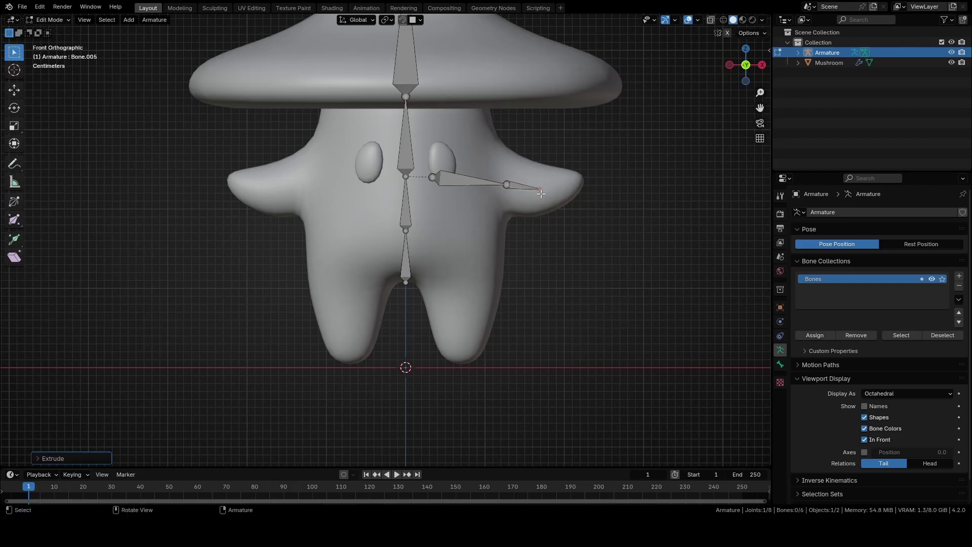
{"action": "key", "text": "e"}
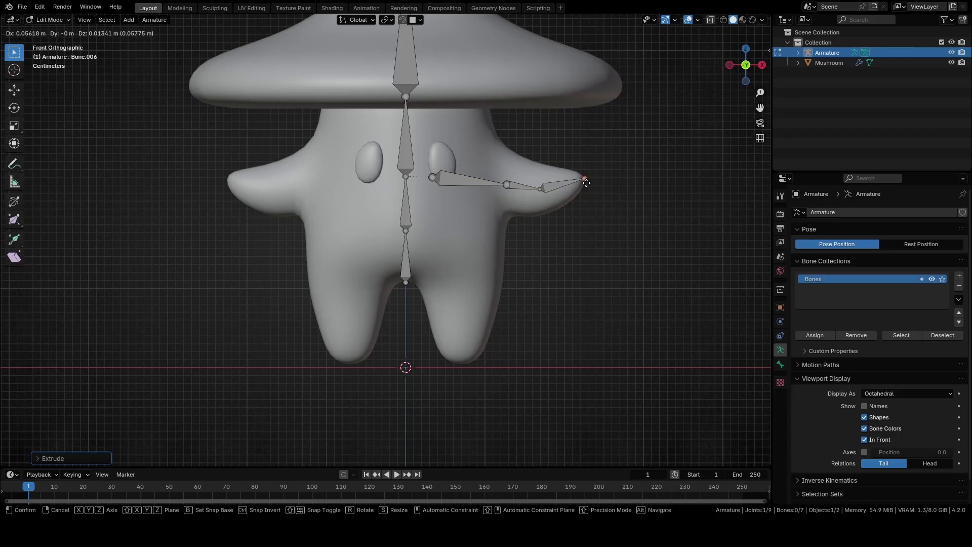
{"action": "left_click", "coordinate": [586, 183]}
Set the transform pivot point to 3D Cursor and snap the cursor to the world origin.
{"action": "left_click", "coordinate": [388, 20]}
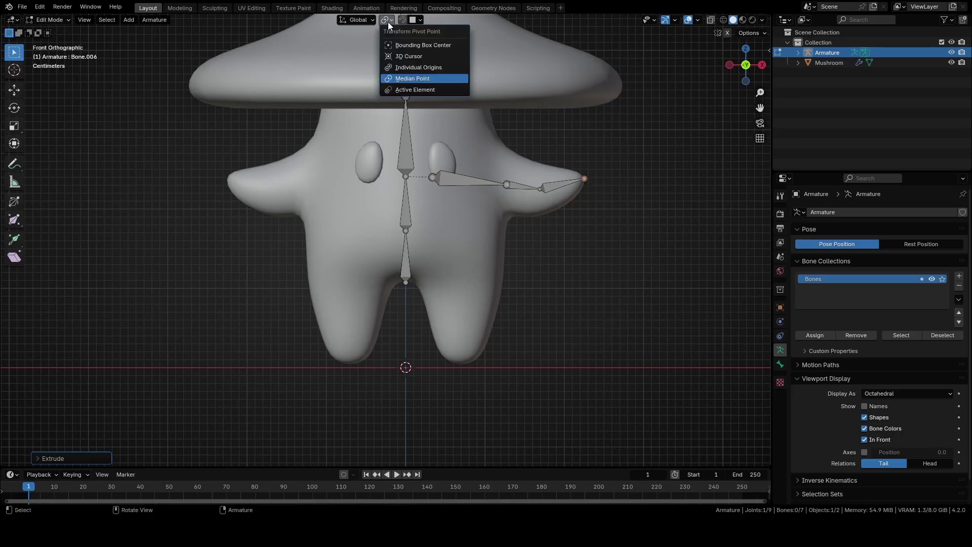
{"action": "left_click", "coordinate": [406, 56]}
{"action": "key", "text": "shift+s"}
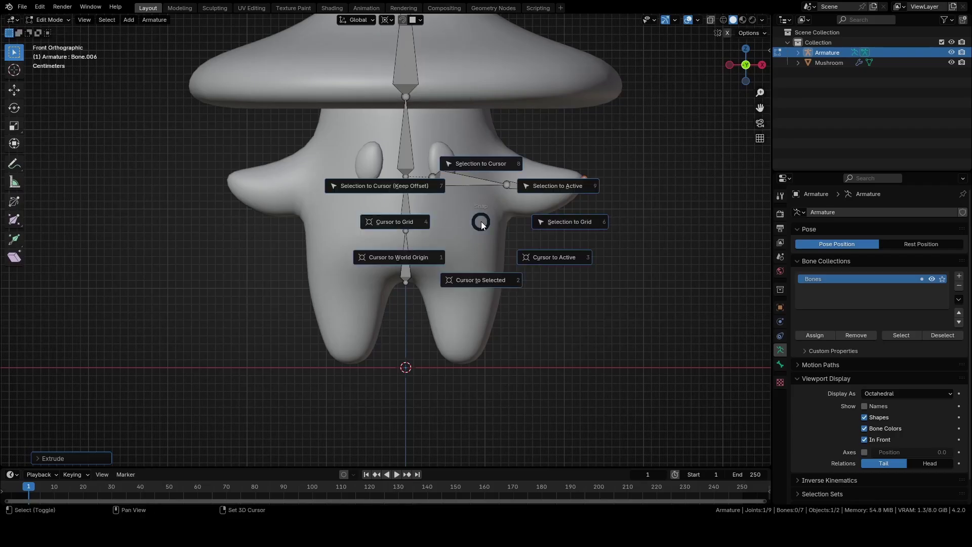
{"action": "left_click", "coordinate": [429, 255]}
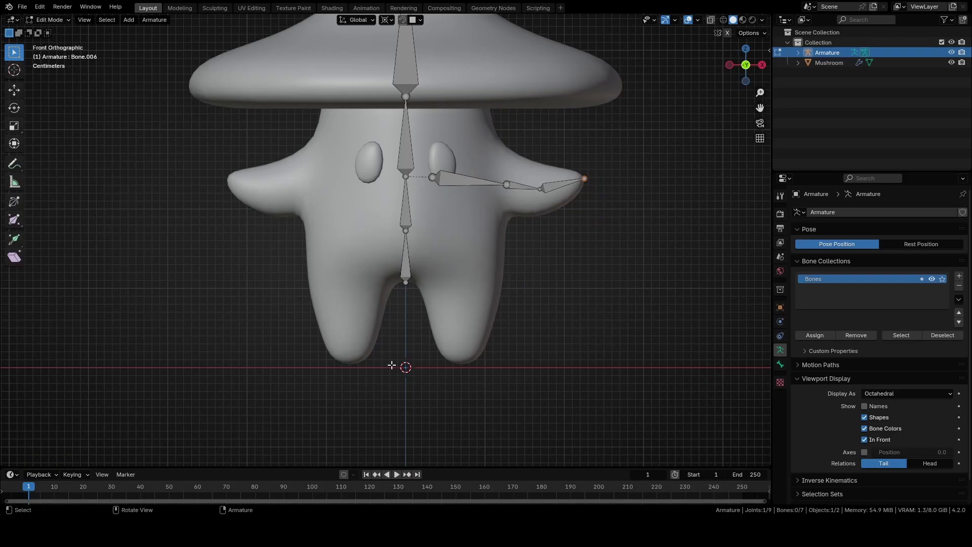
Duplicate the three +X arm bones in place and mirror the copies into the opposite arm by scaling -1 along X.
{"action": "left_click_drag", "start_coordinate": [603, 130], "coordinate": [465, 226]}
{"action": "left_click", "coordinate": [450, 178], "text": "shift"}
{"action": "key", "text": "shift+d"}
{"action": "key", "text": "s"}
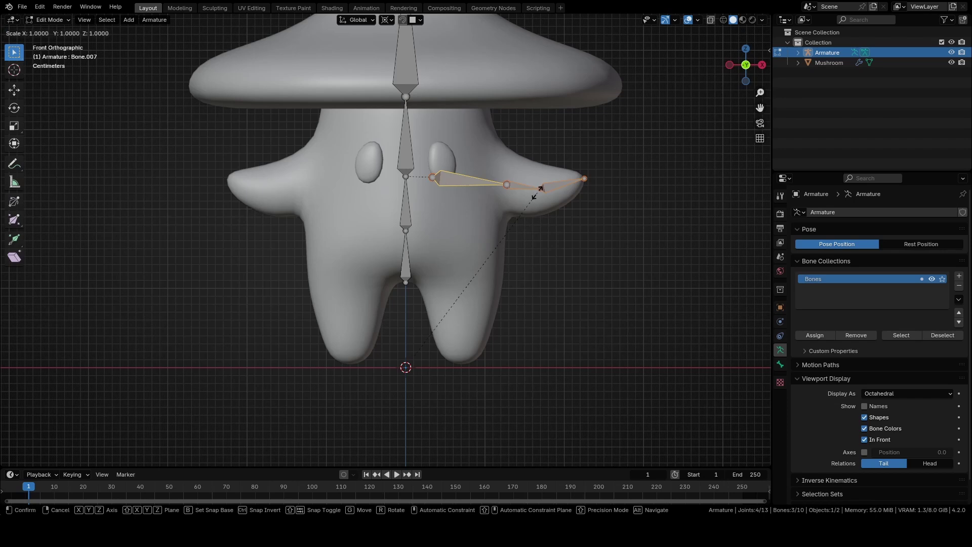
{"action": "type", "text": "x"}
{"action": "type", "text": "-1"}
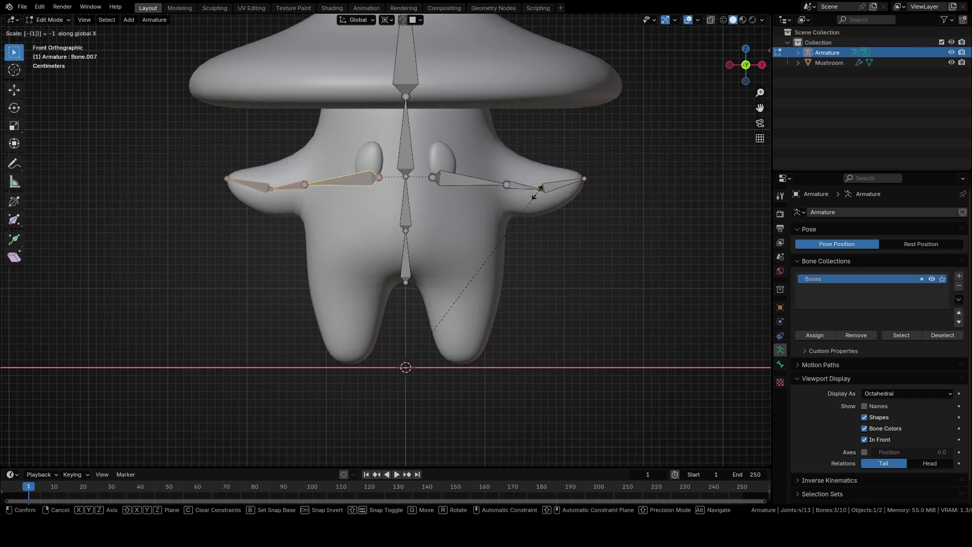
{"action": "key", "text": "Return"}
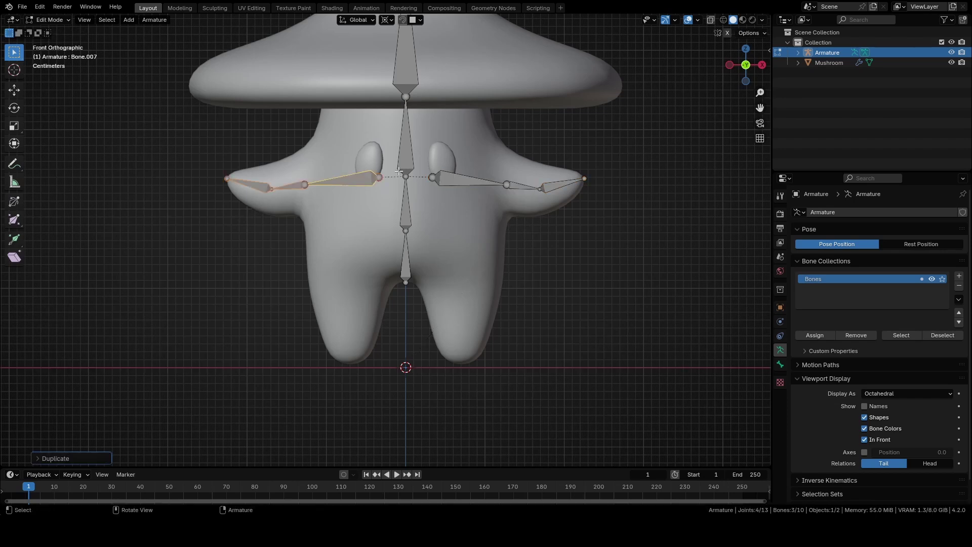
Set the pivot point to Median Point and place a duplicate of the lowest spine bone above the +X leg.
{"action": "left_click", "coordinate": [387, 19]}
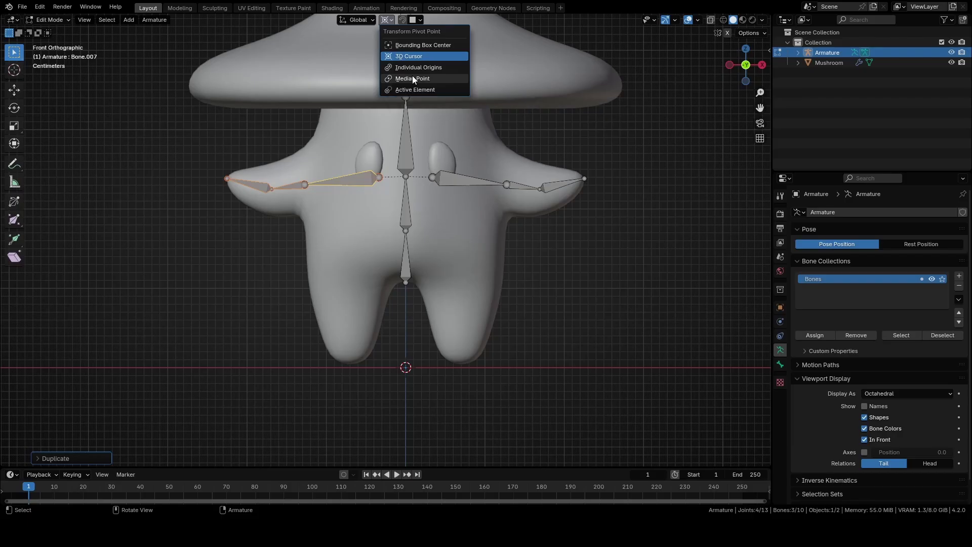
{"action": "left_click", "coordinate": [412, 78]}
{"action": "left_click", "coordinate": [403, 256]}
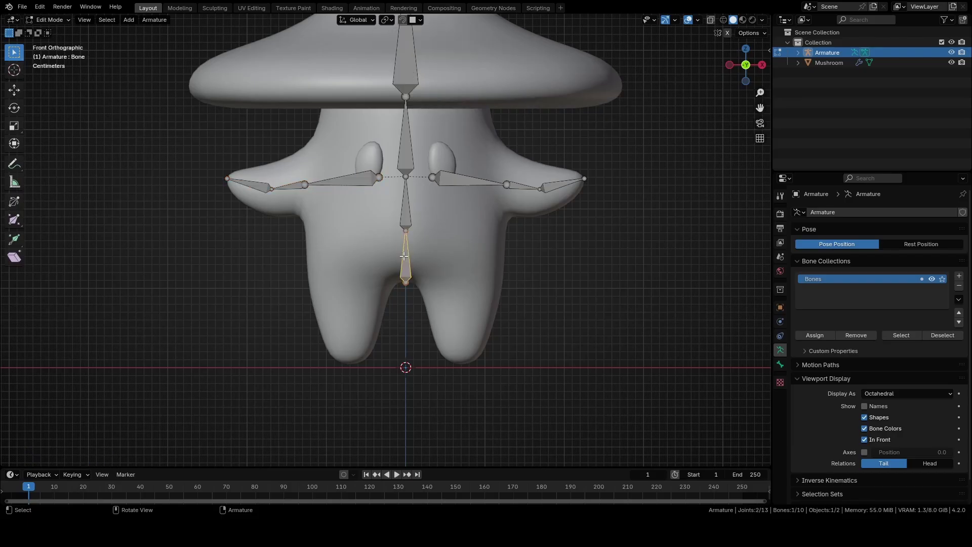
{"action": "key", "text": "shift+d"}
{"action": "left_click", "coordinate": [471, 216]}
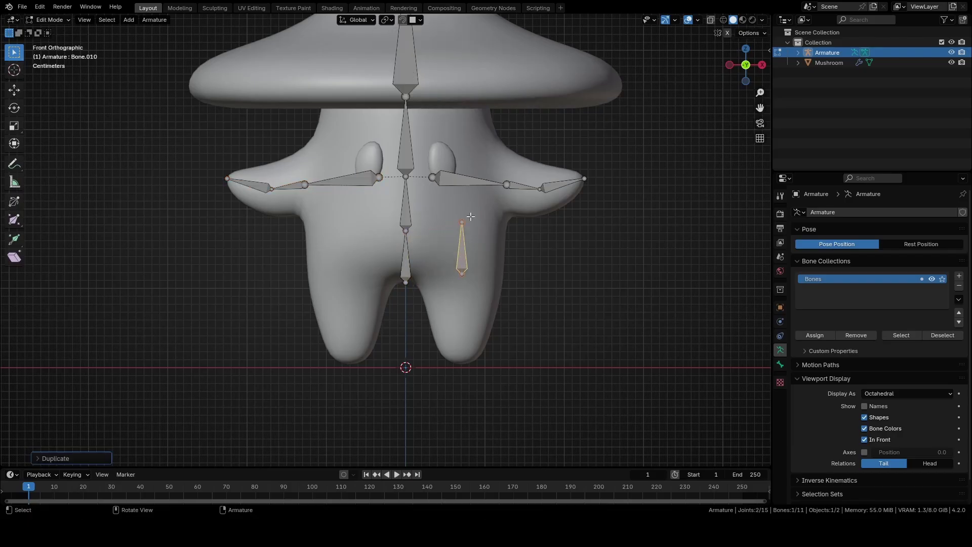
Rotate the copied bone about 180° so it points down, and move it into the upper part of the +X leg.
{"action": "key", "text": "r"}
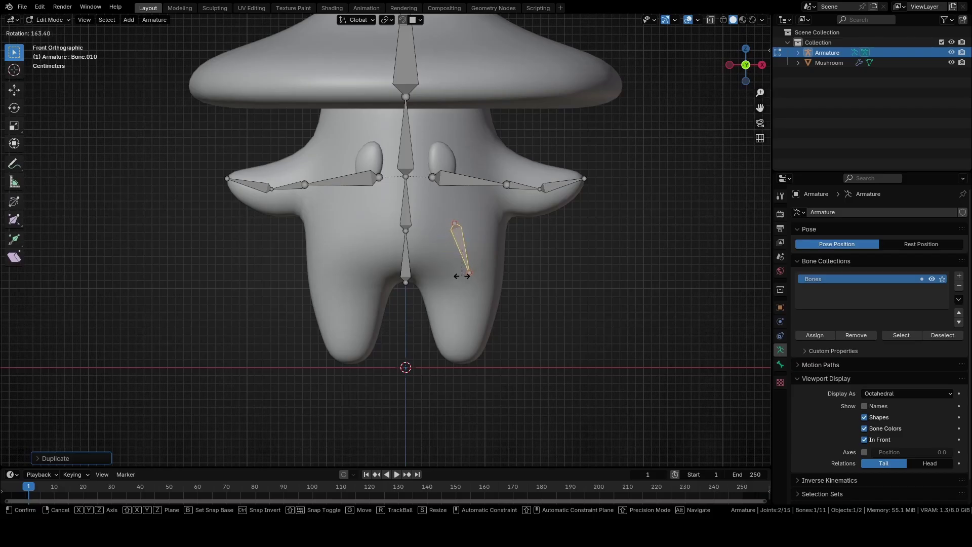
{"action": "left_click", "coordinate": [455, 273]}
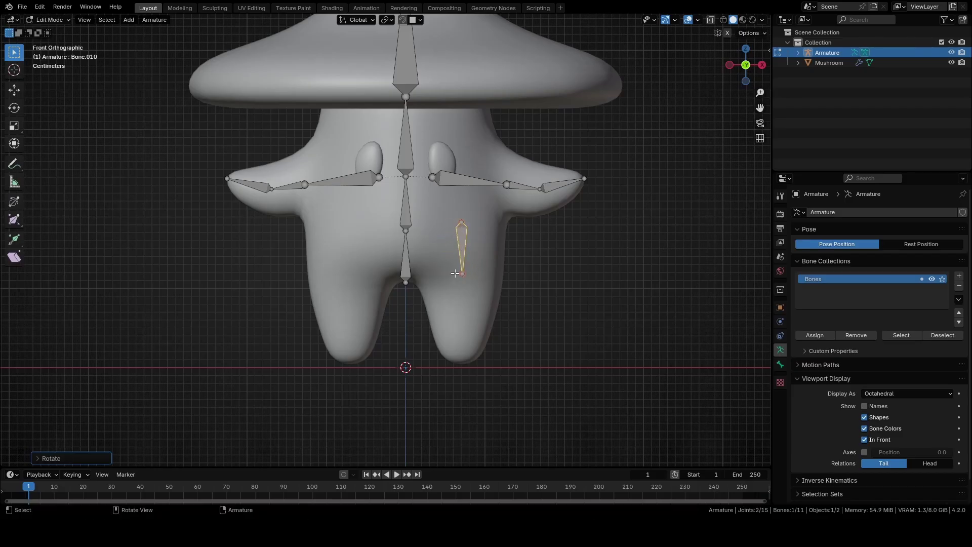
{"action": "key", "text": "g"}
{"action": "left_click", "coordinate": [480, 263]}
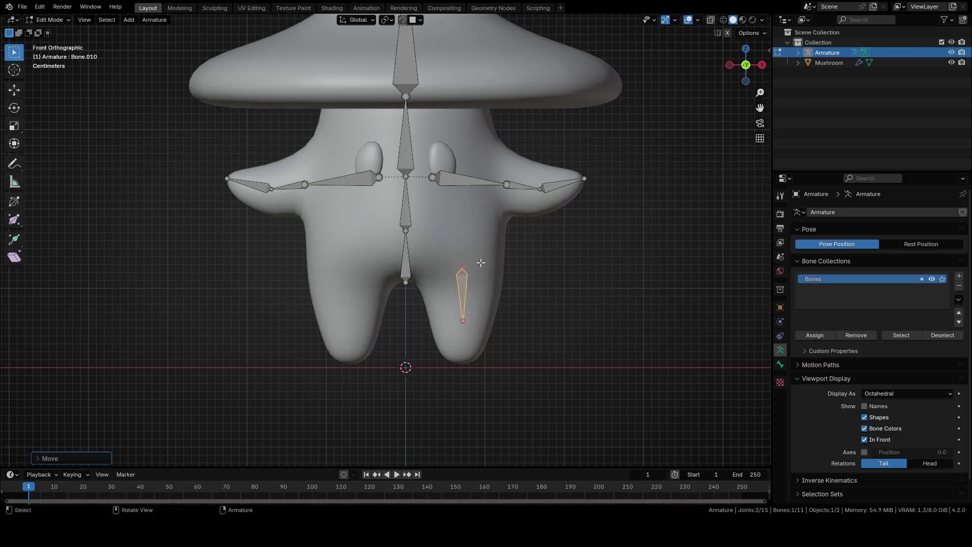
{"action": "key", "text": "g"}
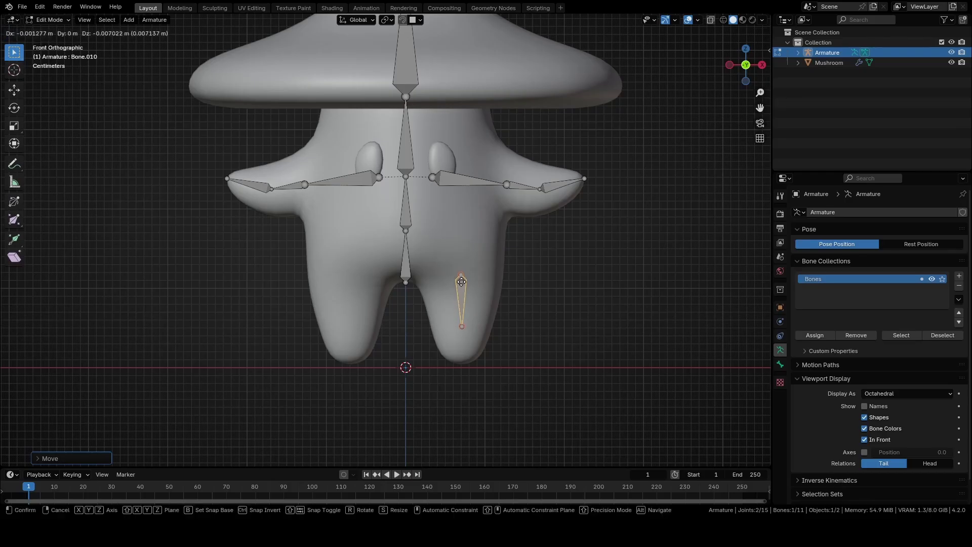
{"action": "left_click", "coordinate": [462, 281]}
Raise the leg bone's lower tip about 0.01 m and extrude a second bone from it down to the bottom of the foot.
{"action": "left_click", "coordinate": [462, 326]}
{"action": "key", "text": "g"}
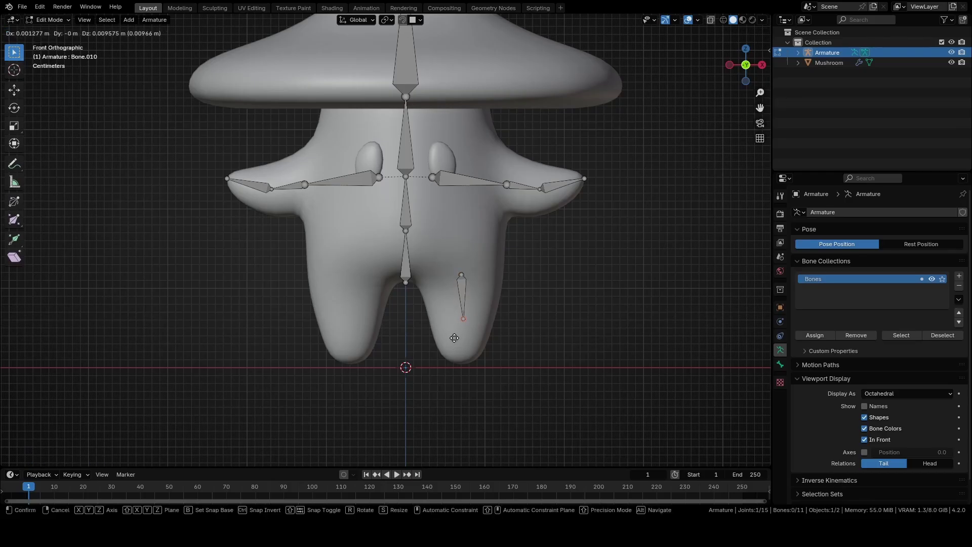
{"action": "left_click", "coordinate": [454, 337]}
{"action": "key", "text": "e"}
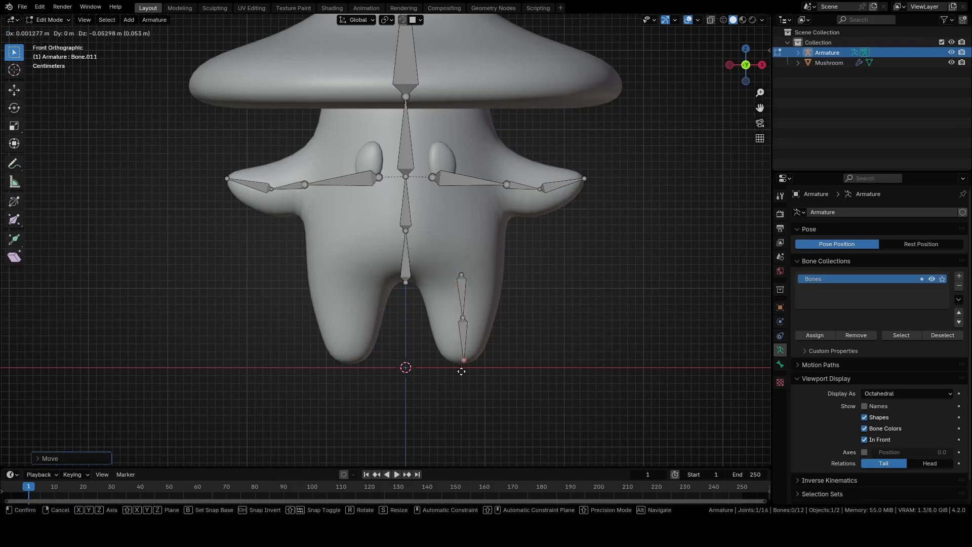
{"action": "left_click", "coordinate": [461, 375]}
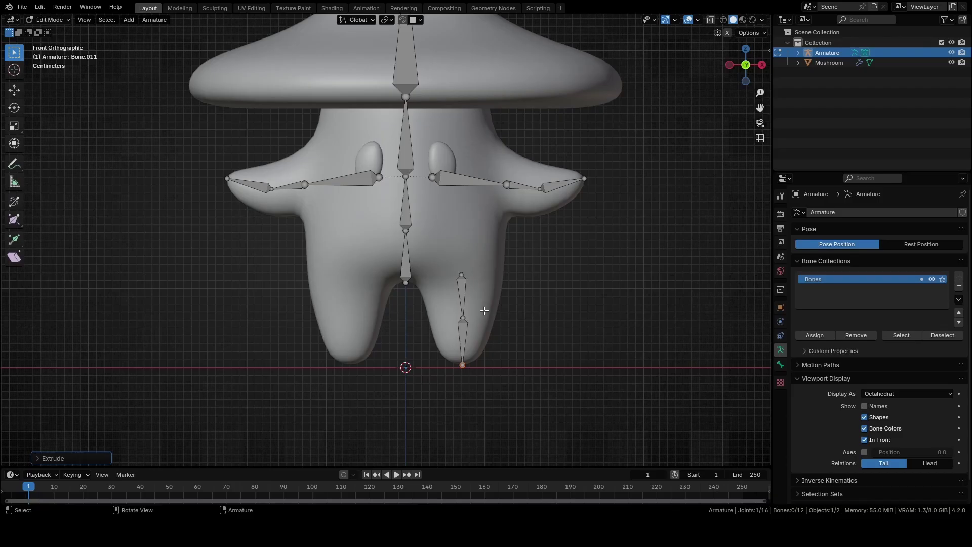
Duplicate both +X leg bones in place and mirror the copies into the opposite leg, scaling -1 along X around the 3D cursor.
{"action": "left_click_drag", "start_coordinate": [503, 263], "coordinate": [440, 384]}
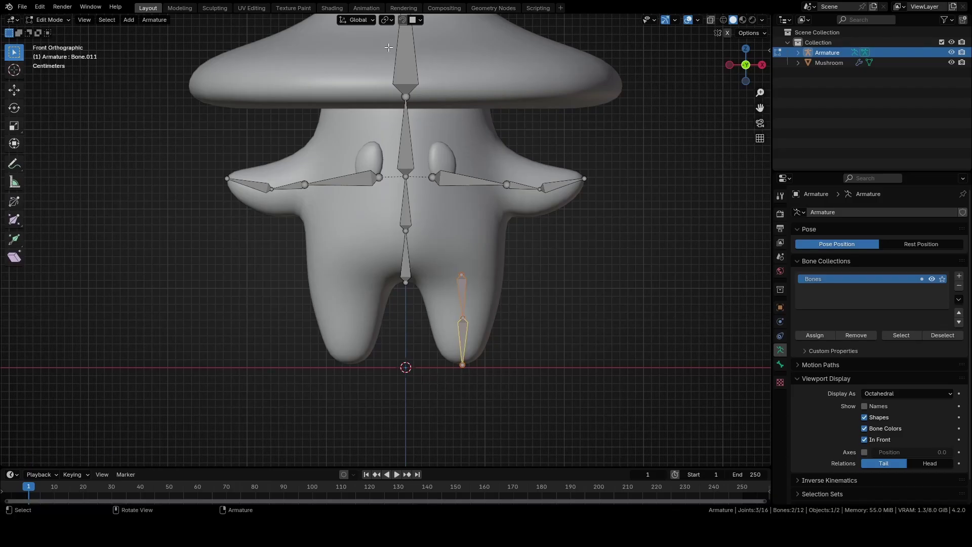
{"action": "left_click", "coordinate": [386, 20]}
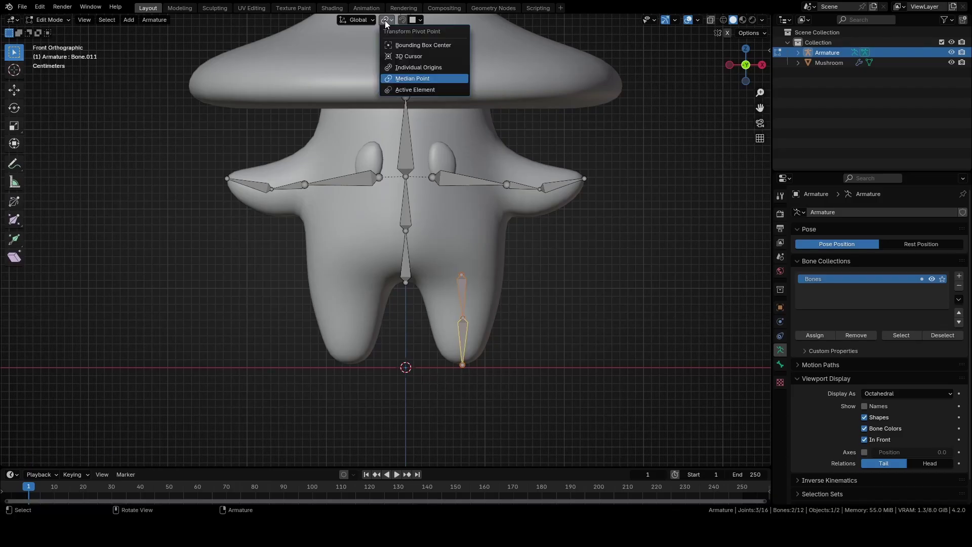
{"action": "left_click", "coordinate": [412, 56]}
{"action": "key", "text": "shift+d"}
{"action": "right_click", "coordinate": [462, 122]}
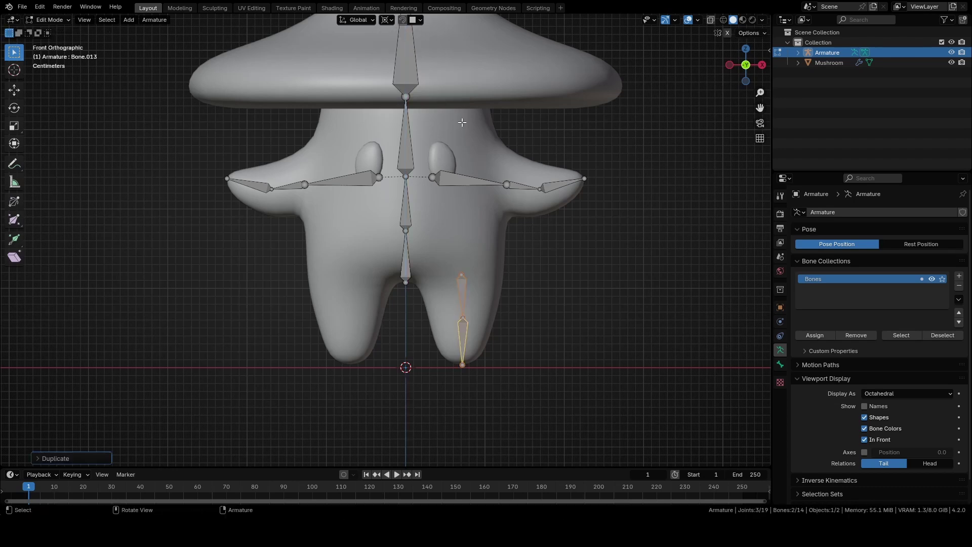
{"action": "type", "text": "sx-1"}
{"action": "key", "text": "Return"}
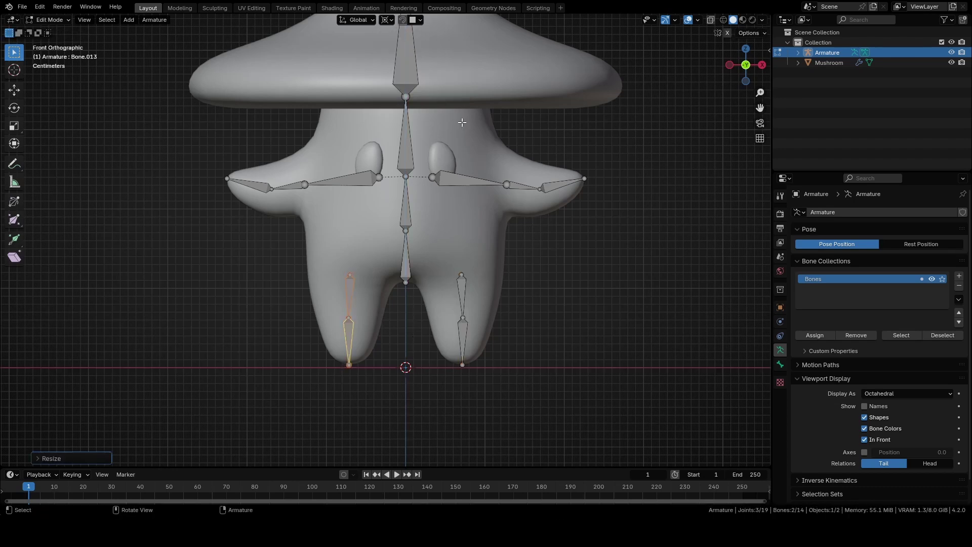
Parent both upper leg bones to the lowest spine bone with Keep Offset.
{"action": "left_click", "coordinate": [349, 285]}
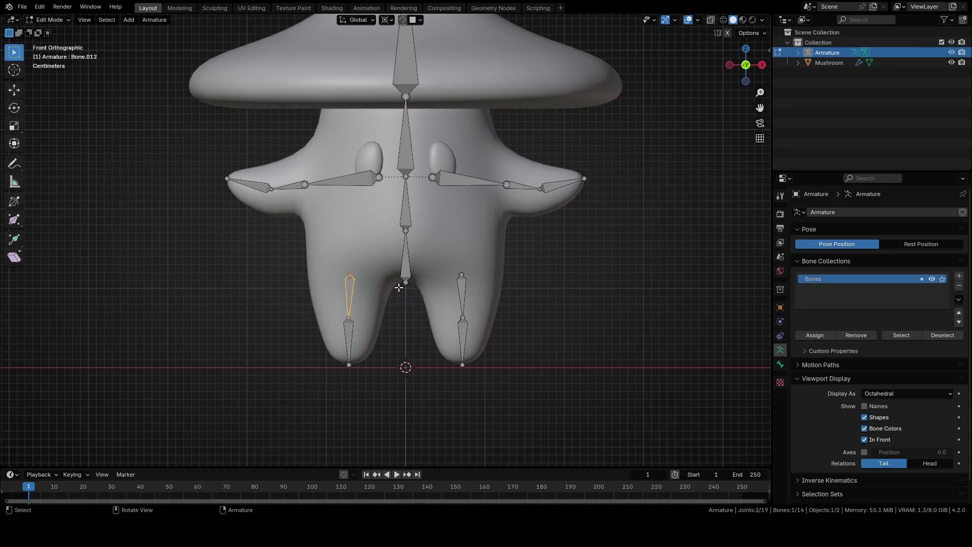
{"action": "left_click", "coordinate": [462, 289], "text": "shift"}
{"action": "left_click", "coordinate": [406, 261], "text": "shift"}
{"action": "key", "text": "ctrl+p"}
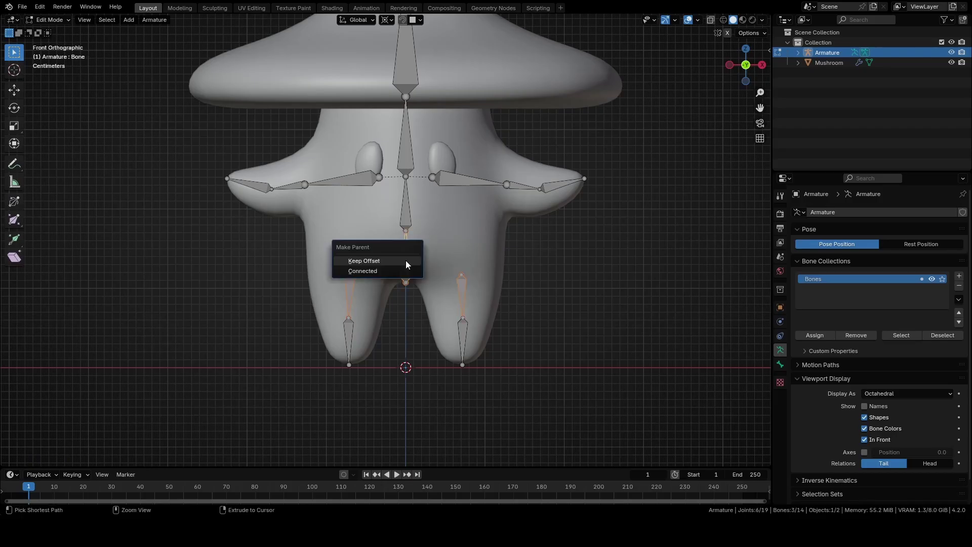
{"action": "left_click", "coordinate": [406, 260]}
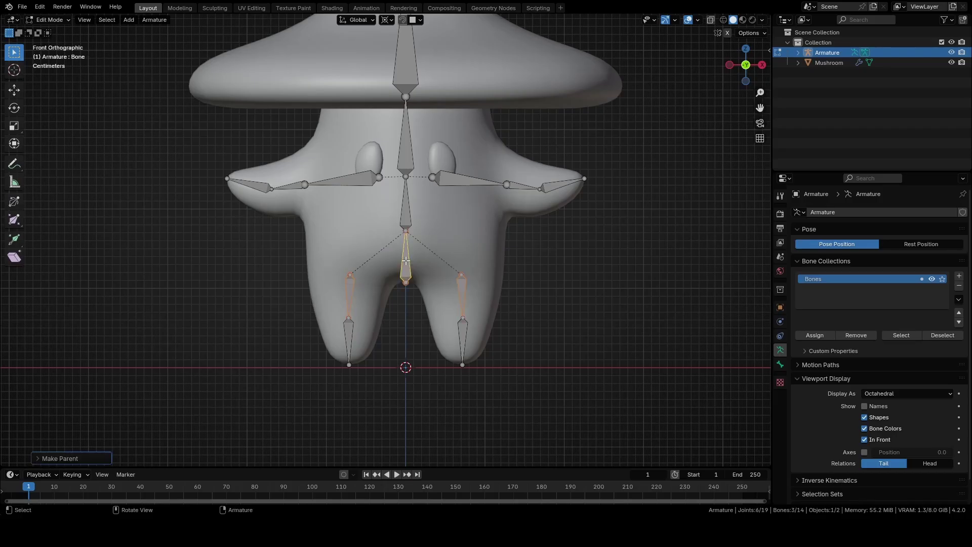
Return to Object Mode and parent the Mushroom mesh to the Armature with Automatic Weights.
{"action": "scroll", "coordinate": [406, 260], "scroll_direction": "down", "scroll_amount": 2}
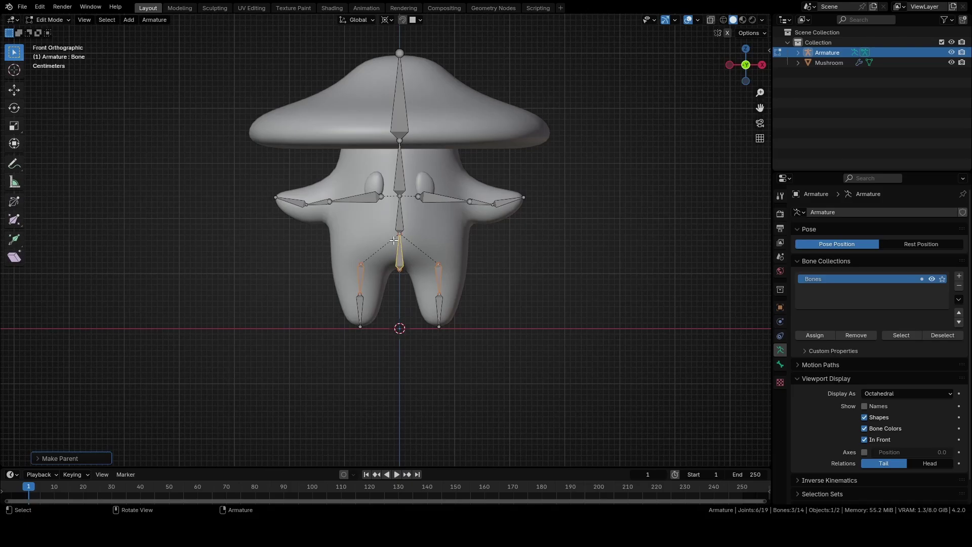
{"action": "left_click", "coordinate": [60, 22]}
{"action": "left_click", "coordinate": [62, 29]}
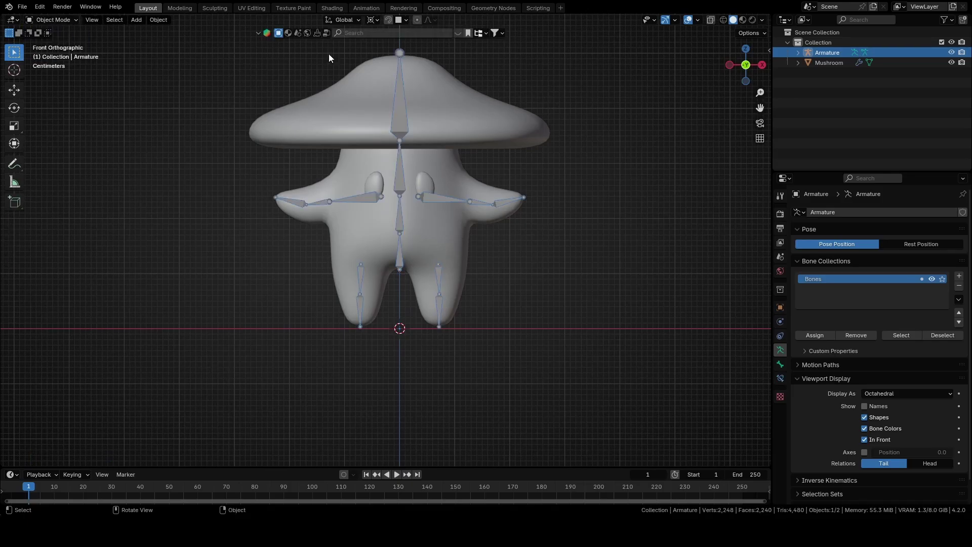
{"action": "left_click", "coordinate": [831, 62], "text": "ctrl"}
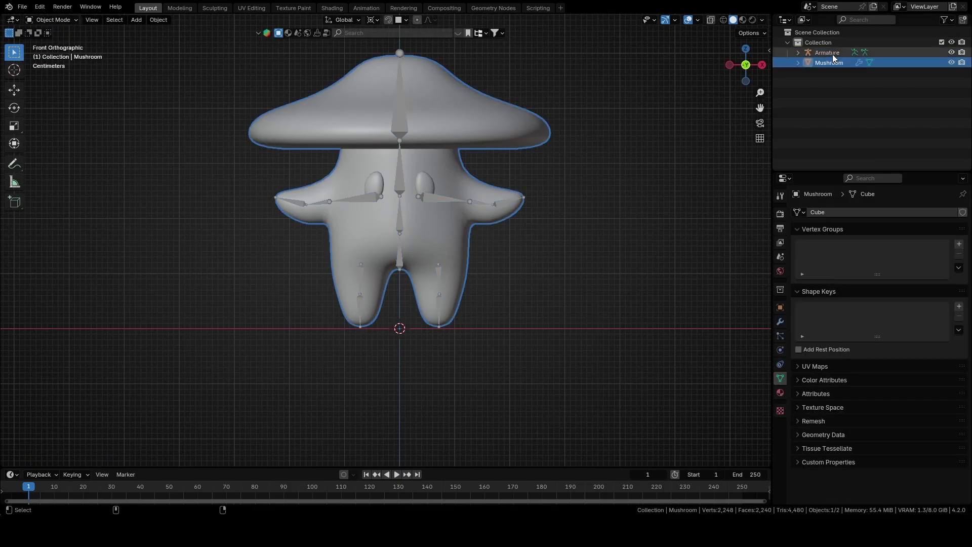
{"action": "left_click", "coordinate": [832, 54], "text": "ctrl"}
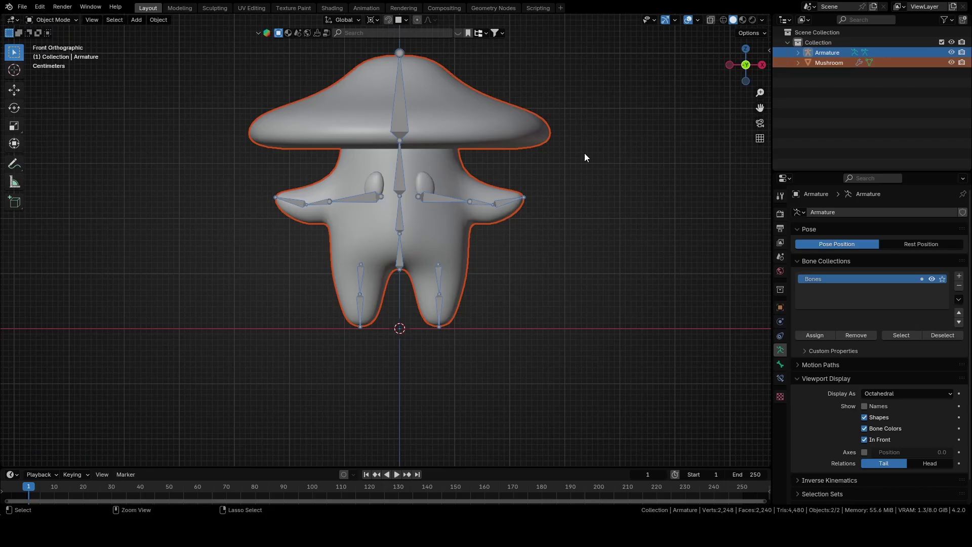
{"action": "key", "text": "ctrl+p"}
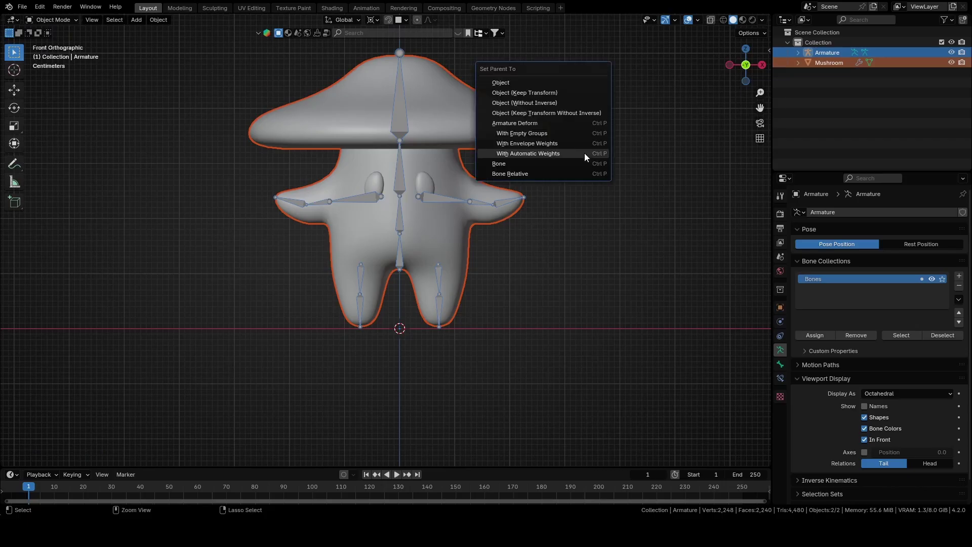
{"action": "left_click", "coordinate": [546, 153]}
Switch the armature to Pose Mode.
{"action": "middle_click_drag", "start_coordinate": [546, 153], "coordinate": [525, 188]}
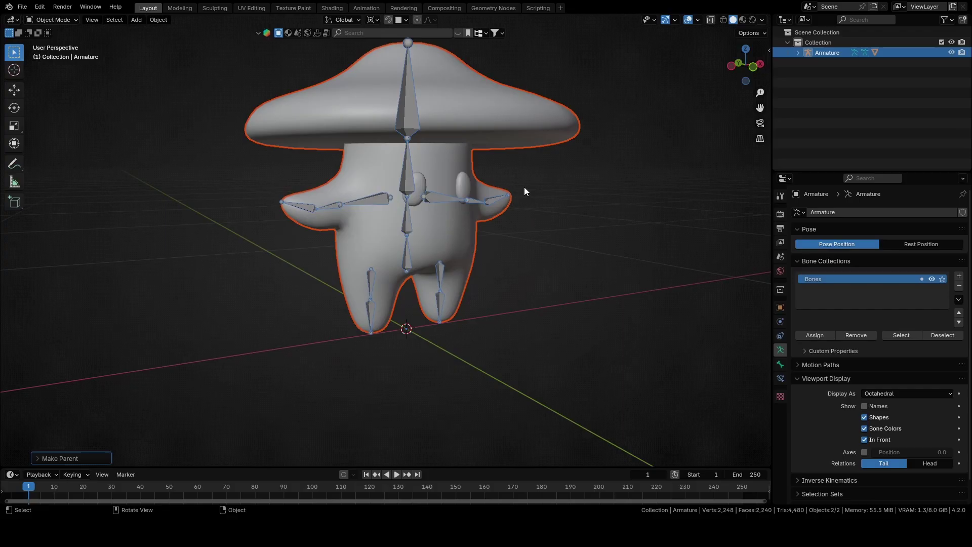
{"action": "left_click", "coordinate": [45, 20]}
{"action": "left_click", "coordinate": [51, 51]}
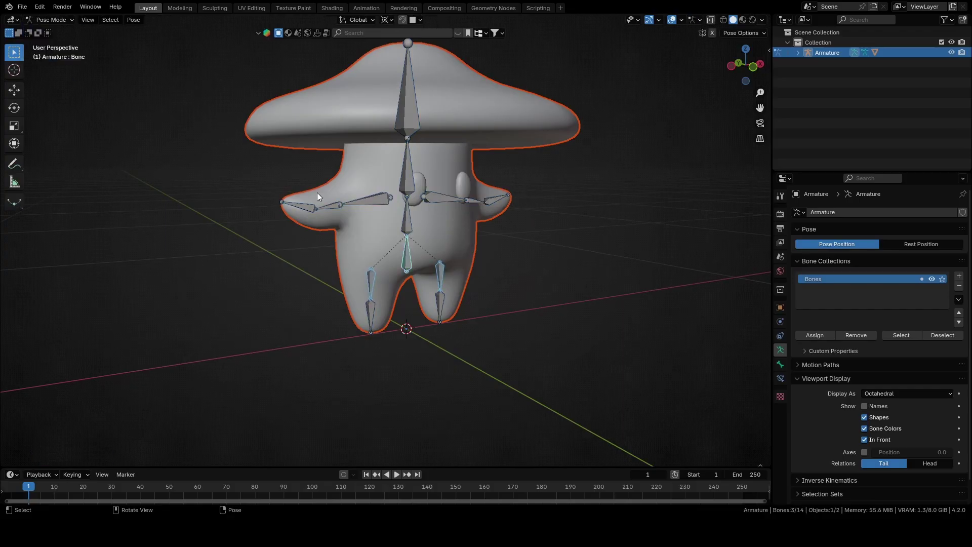
{"action": "middle_click_drag", "start_coordinate": [317, 192], "coordinate": [482, 232]}
{"action": "left_click", "coordinate": [509, 208]}
{"action": "key", "text": "r"}
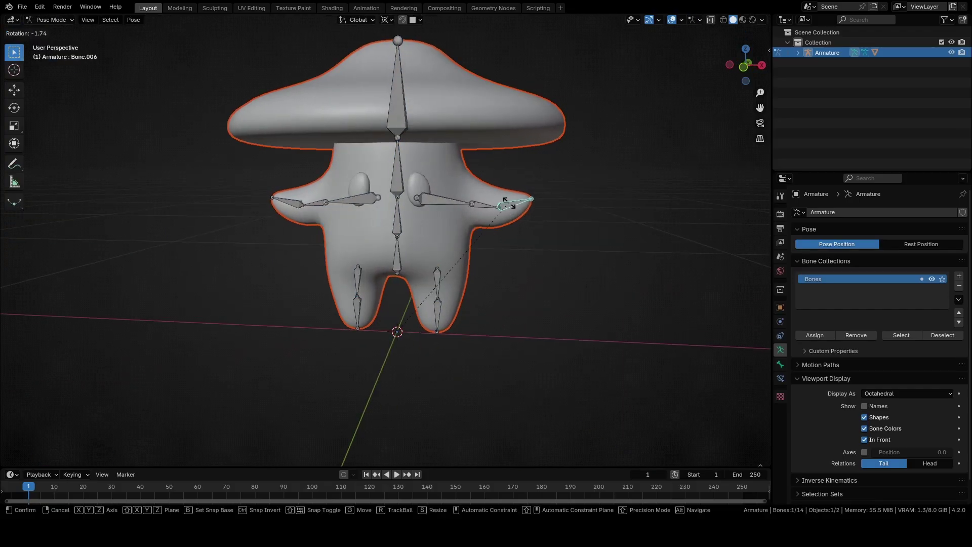
{"action": "left_click", "coordinate": [510, 207]}
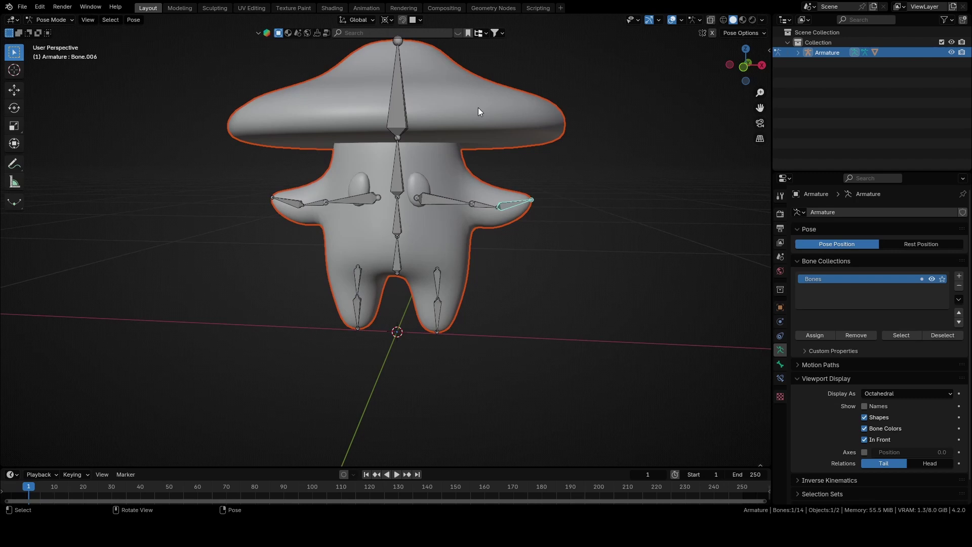
Set the pivot point to Median Point and test-rotate the +X arm's hand and forearm bones, discarding each rotation.
{"action": "left_click", "coordinate": [389, 21]}
{"action": "left_click", "coordinate": [420, 79]}
{"action": "key", "text": "r"}
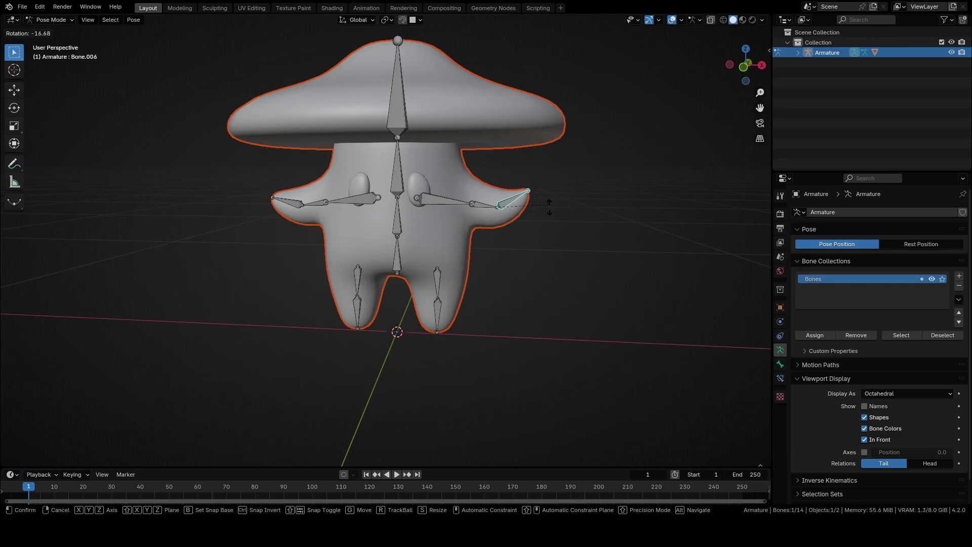
{"action": "right_click", "coordinate": [531, 208]}
{"action": "left_click", "coordinate": [485, 205]}
{"action": "key", "text": "r"}
{"action": "right_click", "coordinate": [456, 227]}
Test-rotate the +X leg's upper and lower bones, discarding each rotation.
{"action": "middle_click_drag", "start_coordinate": [455, 228], "coordinate": [452, 230]}
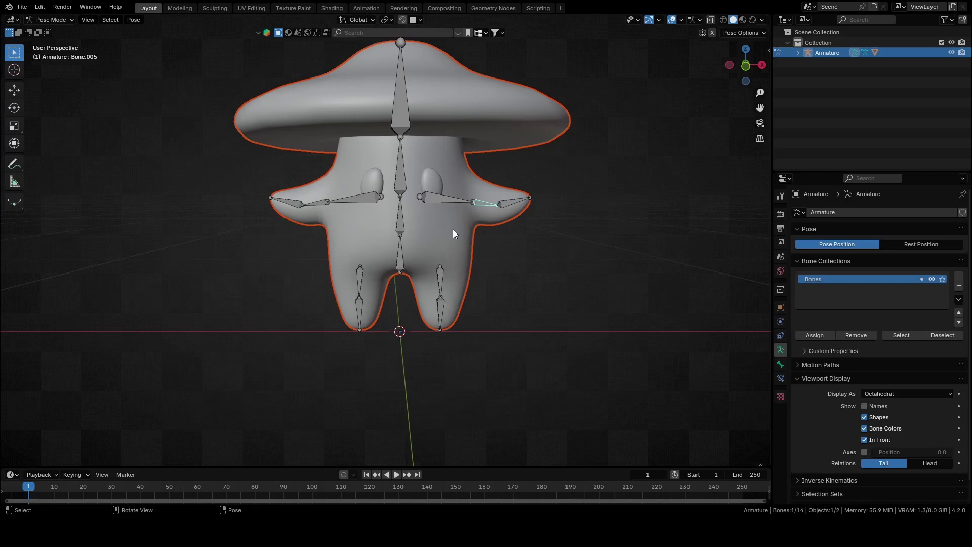
{"action": "left_click", "coordinate": [441, 281]}
{"action": "key", "text": "r"}
{"action": "right_click", "coordinate": [459, 278]}
{"action": "middle_click_drag", "start_coordinate": [461, 277], "coordinate": [403, 311]}
{"action": "left_click", "coordinate": [410, 310]}
{"action": "key", "text": "r"}
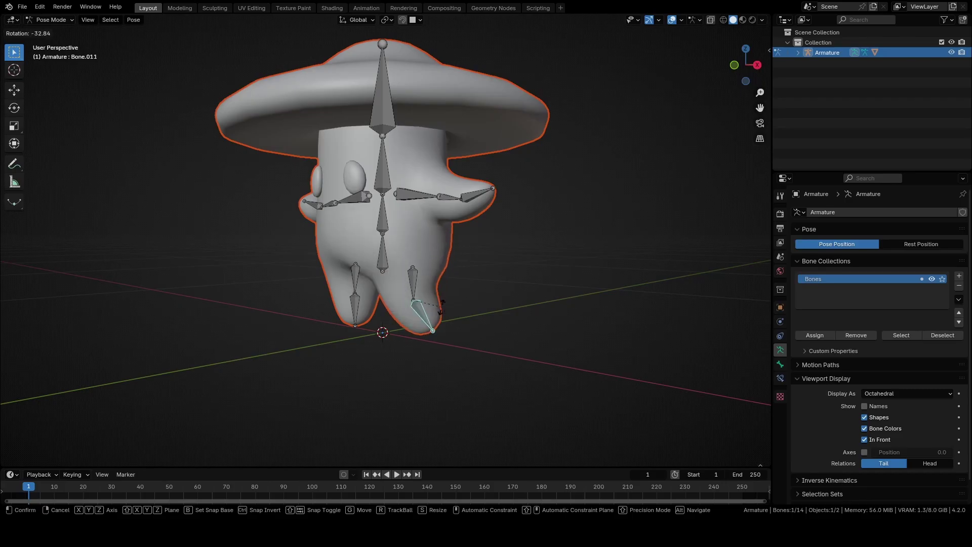
{"action": "middle_click_drag", "start_coordinate": [449, 298], "coordinate": [400, 80]}
{"action": "left_click", "coordinate": [421, 302]}
Test-rotate the cap bone and the two spine bones below it to check the body deformation, discarding each rotation.
{"action": "left_click", "coordinate": [399, 81]}
{"action": "key", "text": "r"}
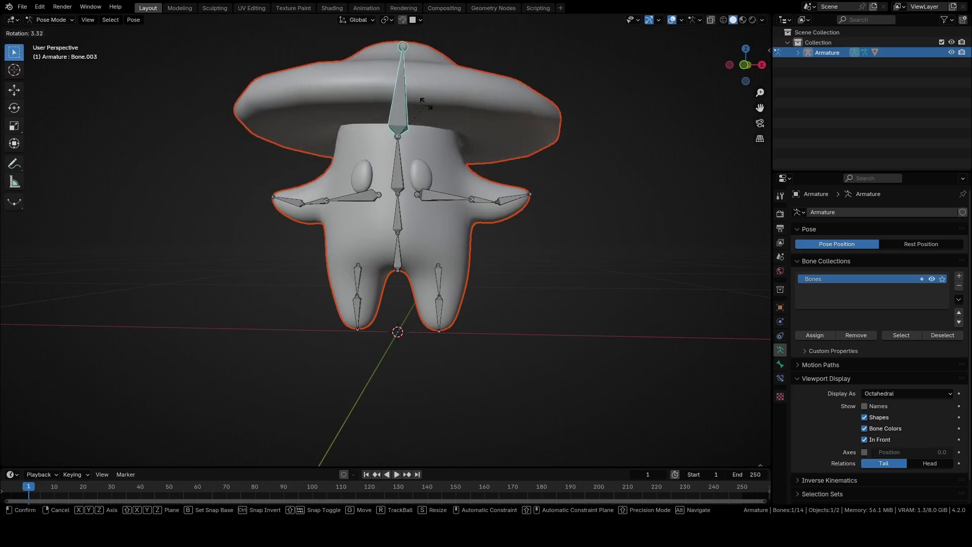
{"action": "left_click", "coordinate": [423, 96]}
{"action": "middle_click_drag", "start_coordinate": [426, 141], "coordinate": [441, 171]}
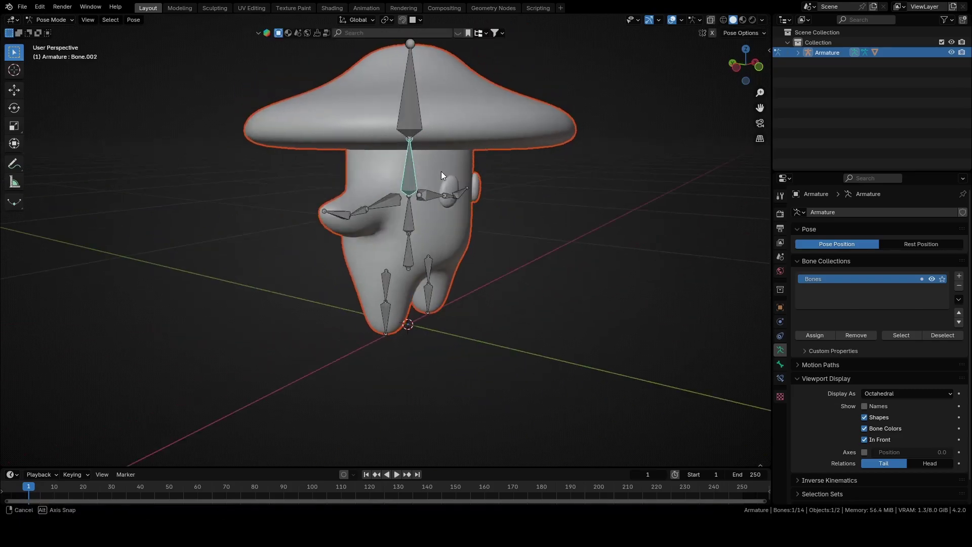
{"action": "left_click", "coordinate": [416, 167]}
{"action": "key", "text": "r"}
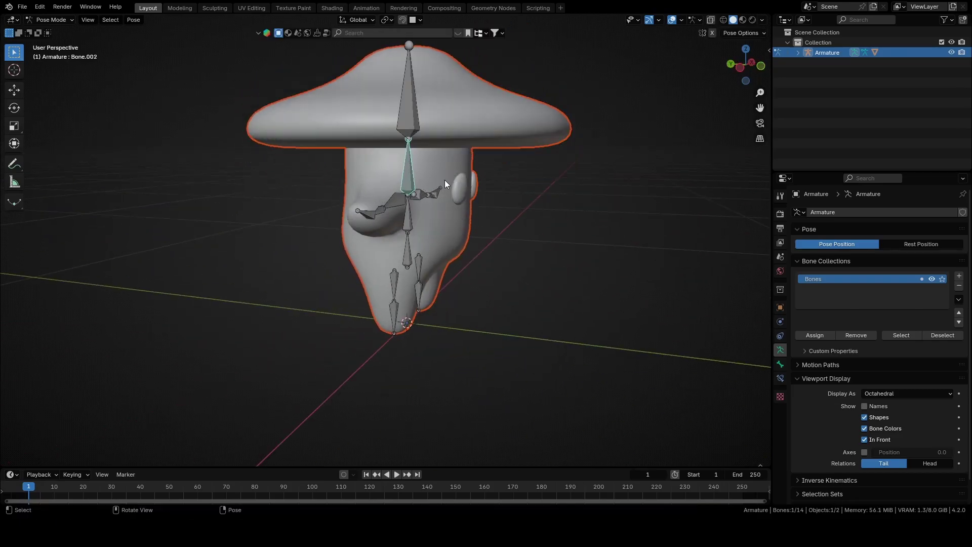
{"action": "left_click", "coordinate": [444, 180]}
{"action": "left_click", "coordinate": [414, 213]}
{"action": "key", "text": "r"}
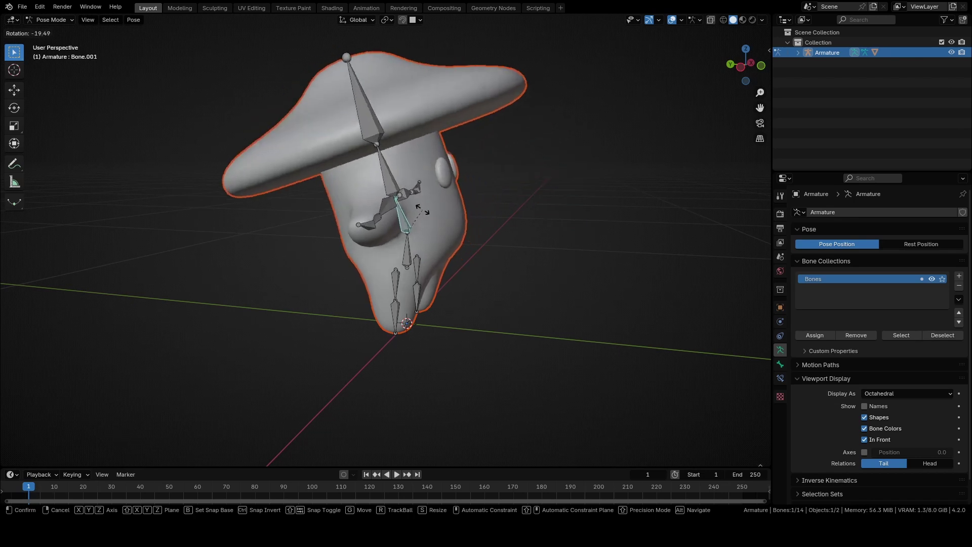
{"action": "right_click", "coordinate": [424, 212]}
Test-rotate the +X arm's forearm bone to check its pull on the eye, discarding the rotation.
{"action": "middle_click_drag", "start_coordinate": [423, 212], "coordinate": [408, 191]}
{"action": "left_click", "coordinate": [487, 202]}
{"action": "middle_click_drag", "start_coordinate": [487, 201], "coordinate": [481, 208]}
{"action": "key", "text": "r"}
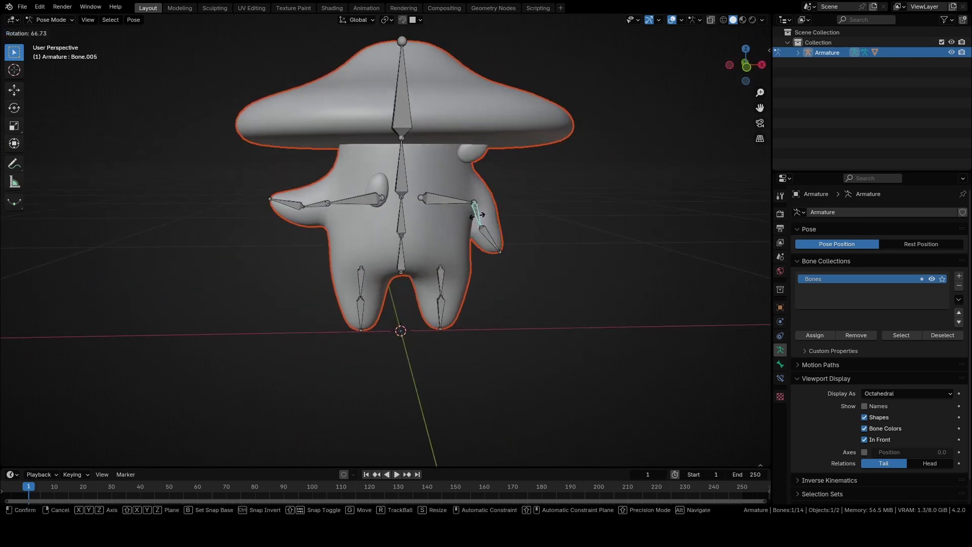
{"action": "right_click", "coordinate": [480, 210]}
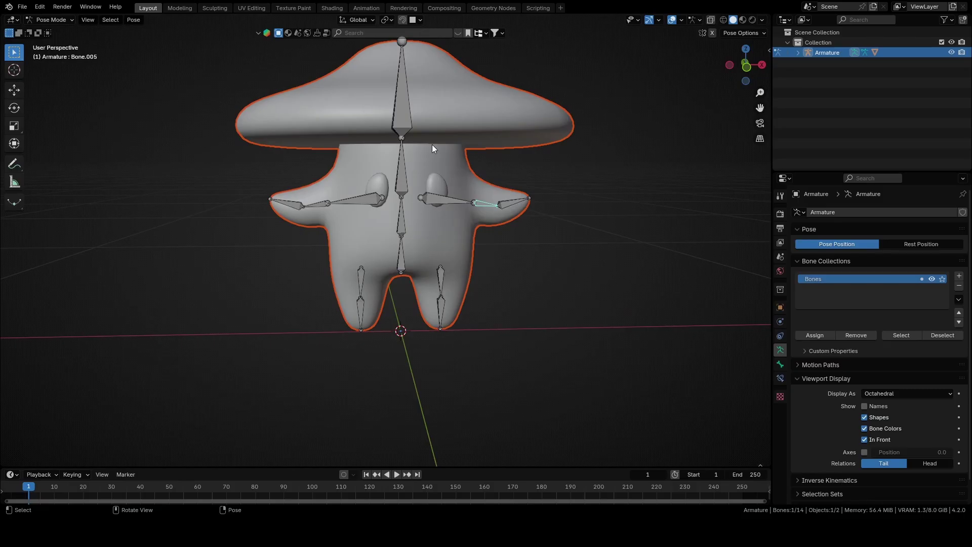
Return to Object Mode, add the Mushroom mesh to the armature selection as the active object, and enter Edit Mode.
{"action": "left_click", "coordinate": [60, 19]}
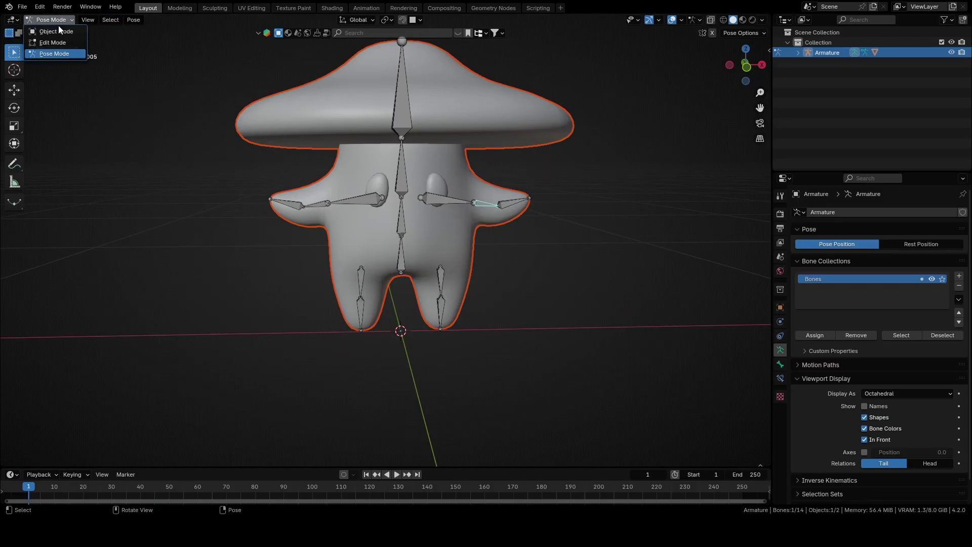
{"action": "left_click", "coordinate": [59, 27]}
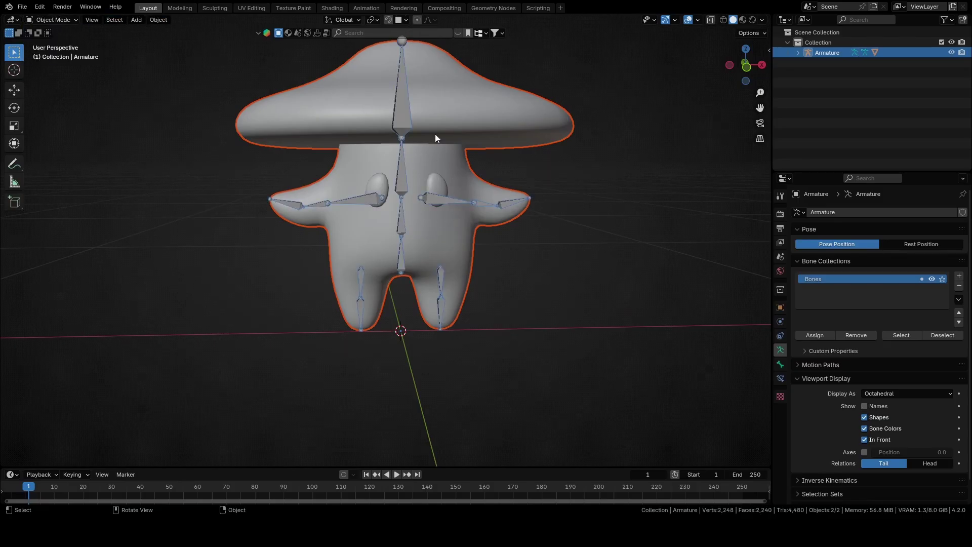
{"action": "left_click", "coordinate": [454, 128], "text": "shift"}
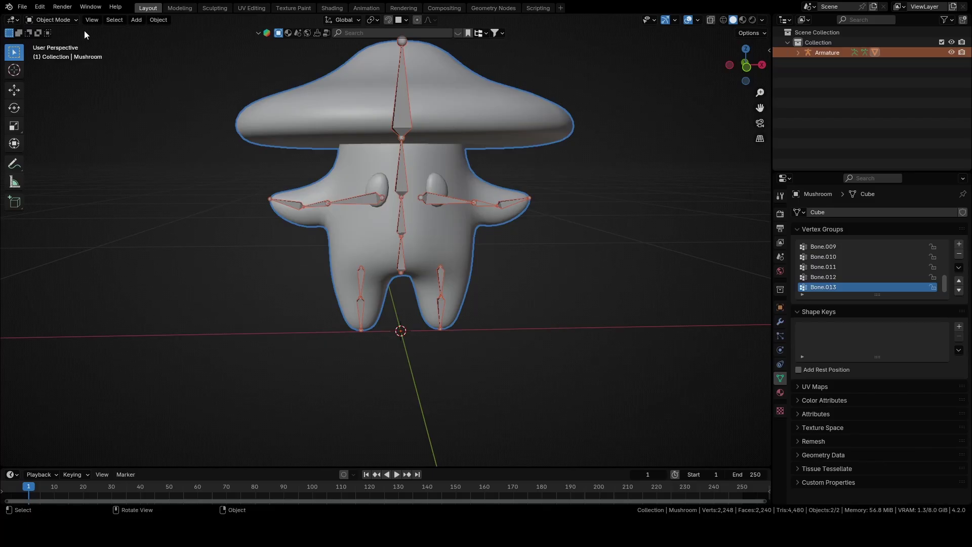
{"action": "left_click", "coordinate": [69, 21]}
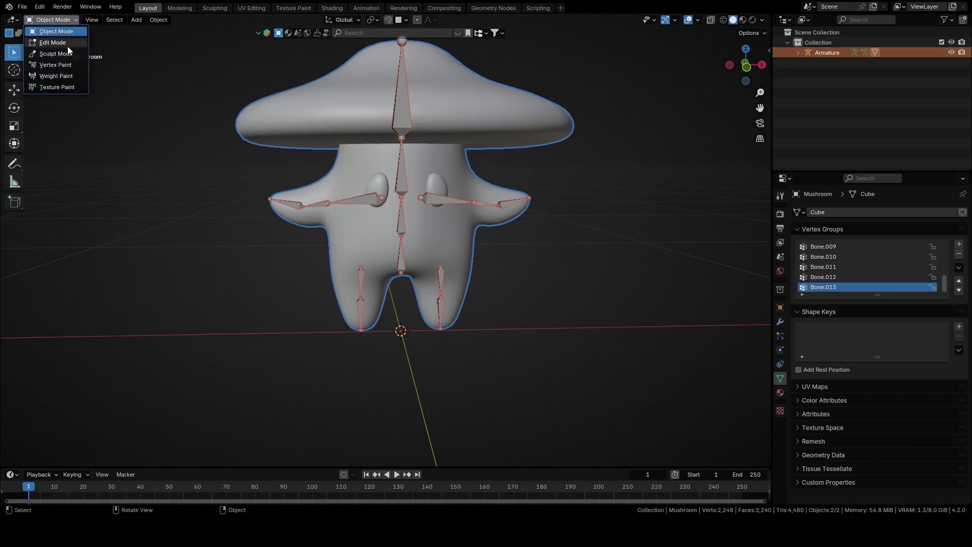
{"action": "left_click", "coordinate": [68, 43]}
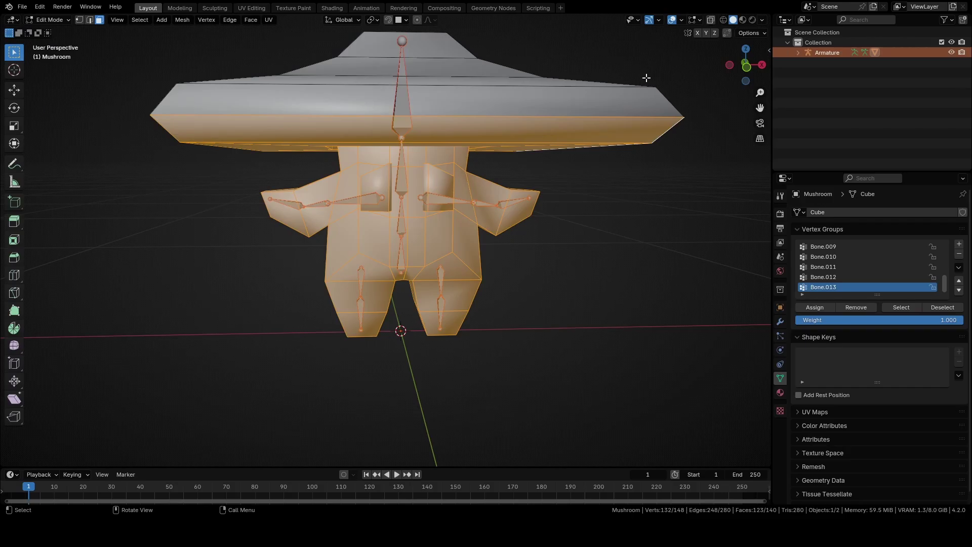
Select all linked geometry of both eyes, invert the selection, and hide the rest of the mushroom mesh.
{"action": "middle_click_drag", "start_coordinate": [646, 77], "coordinate": [494, 201]}
{"action": "left_click", "coordinate": [655, 157]}
{"action": "left_click", "coordinate": [471, 185]}
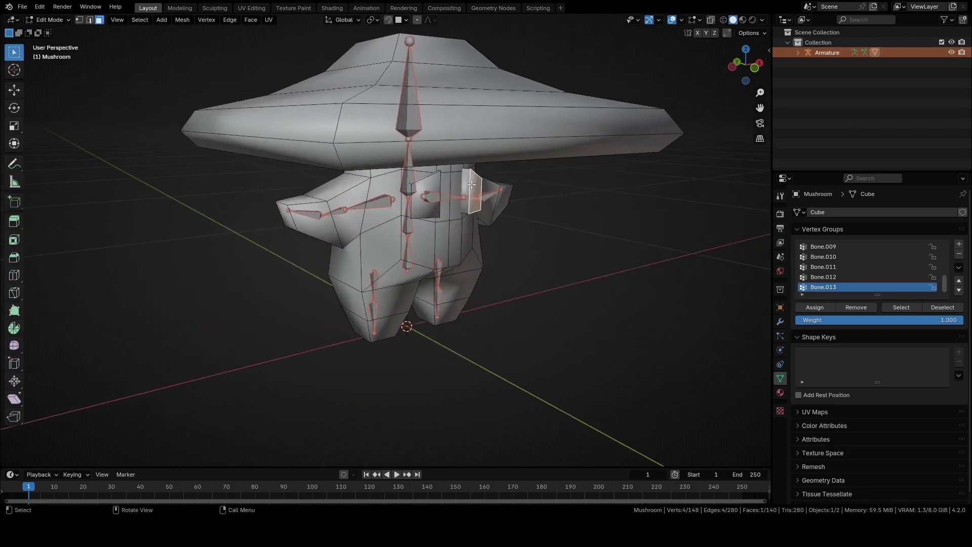
{"action": "key", "text": "ctrl+l"}
{"action": "left_click", "coordinate": [439, 183], "text": "shift"}
{"action": "key", "text": "ctrl+l"}
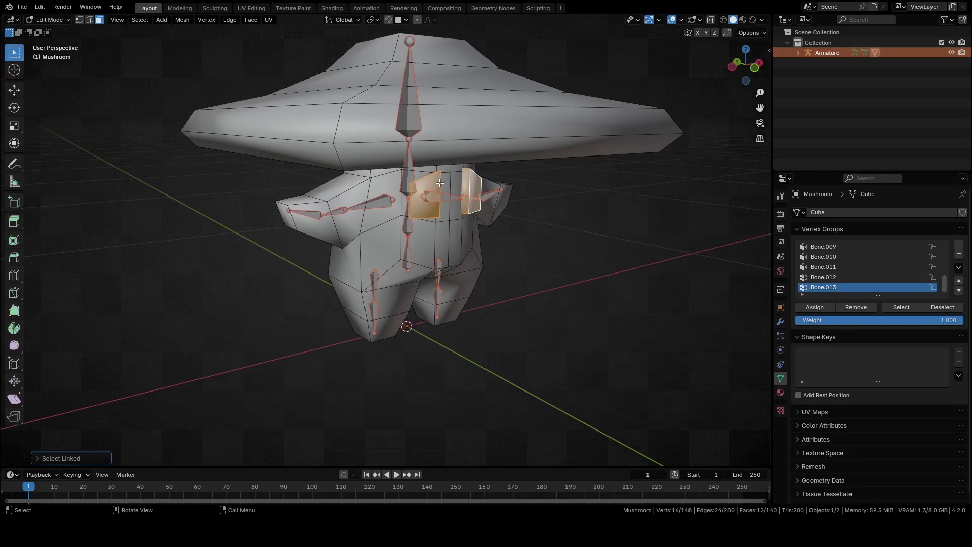
{"action": "key", "text": "ctrl+i"}
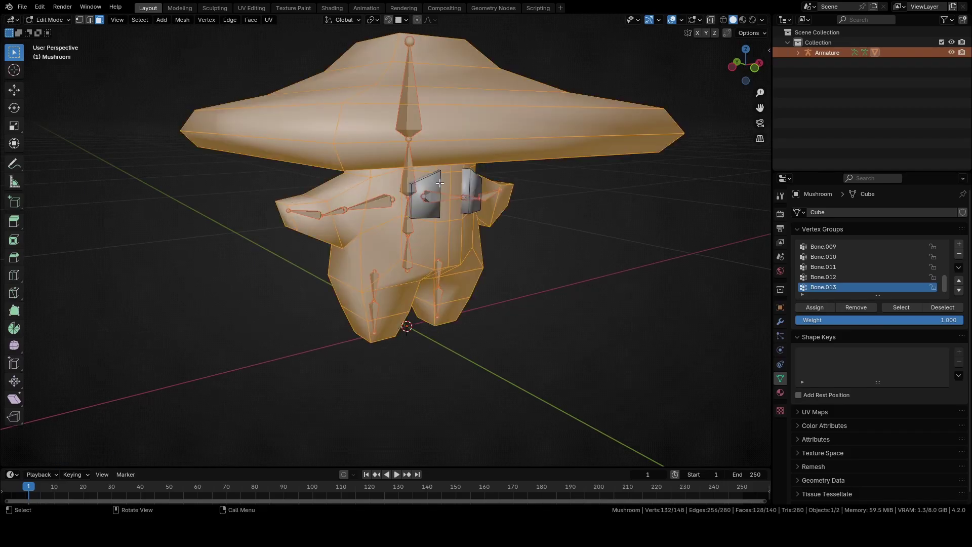
{"action": "key", "text": "h"}
{"action": "middle_click_drag", "start_coordinate": [440, 183], "coordinate": [451, 210]}
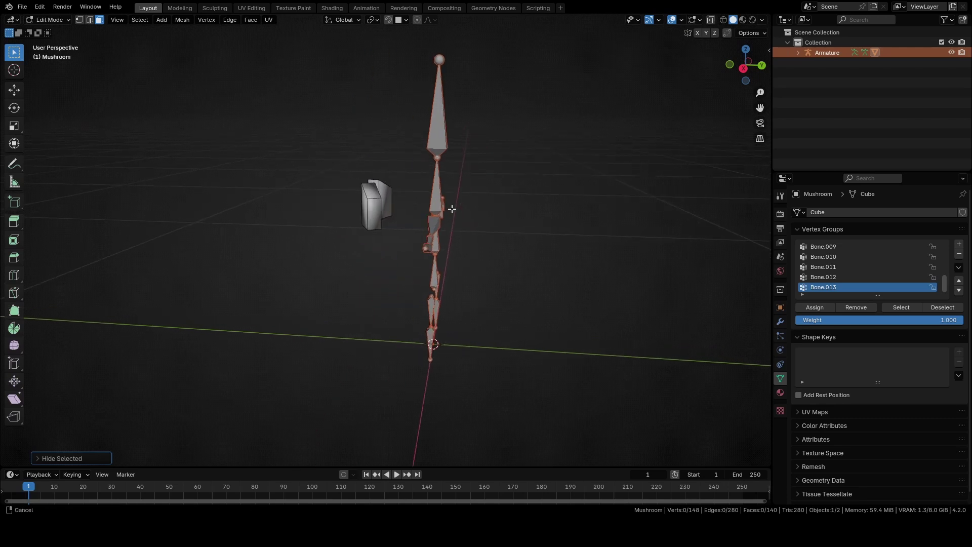
Switch the mesh to Weight Paint and select the +X arm's forearm bone, Bone.005, to display its weights.
{"action": "left_click", "coordinate": [39, 20]}
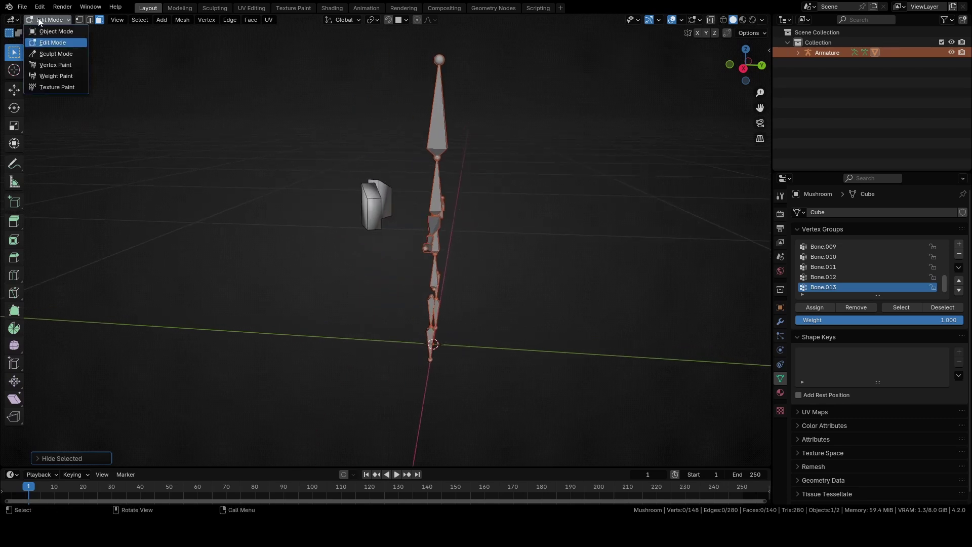
{"action": "left_click", "coordinate": [57, 75]}
{"action": "middle_click_drag", "start_coordinate": [153, 123], "coordinate": [321, 169]}
{"action": "scroll", "coordinate": [298, 135], "scroll_direction": "up", "scroll_amount": 2}
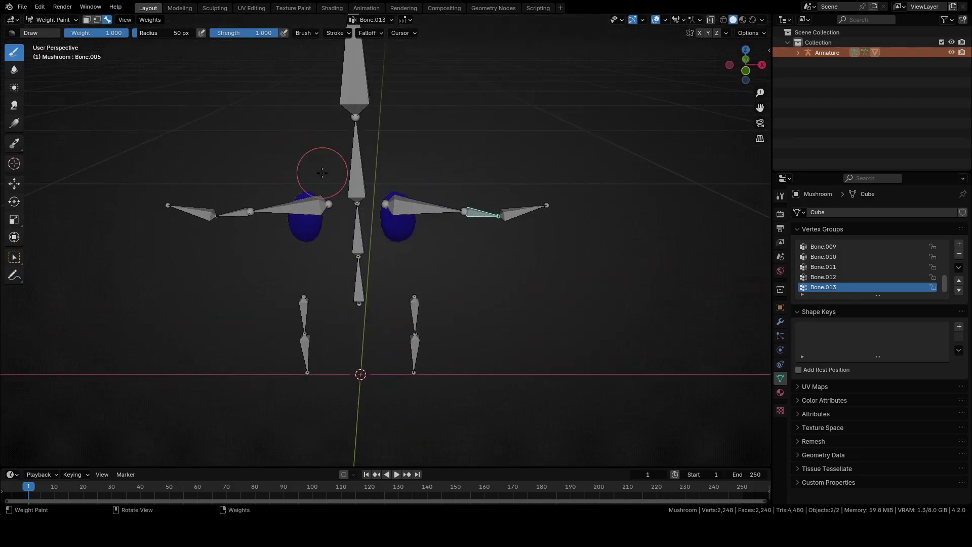
{"action": "left_click", "coordinate": [436, 209], "text": "ctrl"}
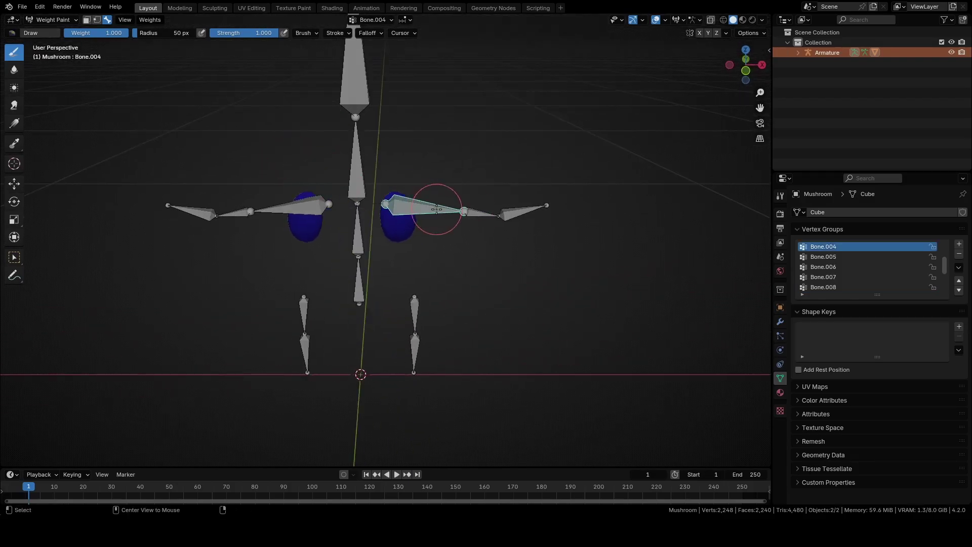
{"action": "left_click", "coordinate": [471, 215], "text": "ctrl"}
{"action": "middle_click_drag", "start_coordinate": [471, 211], "coordinate": [443, 165]}
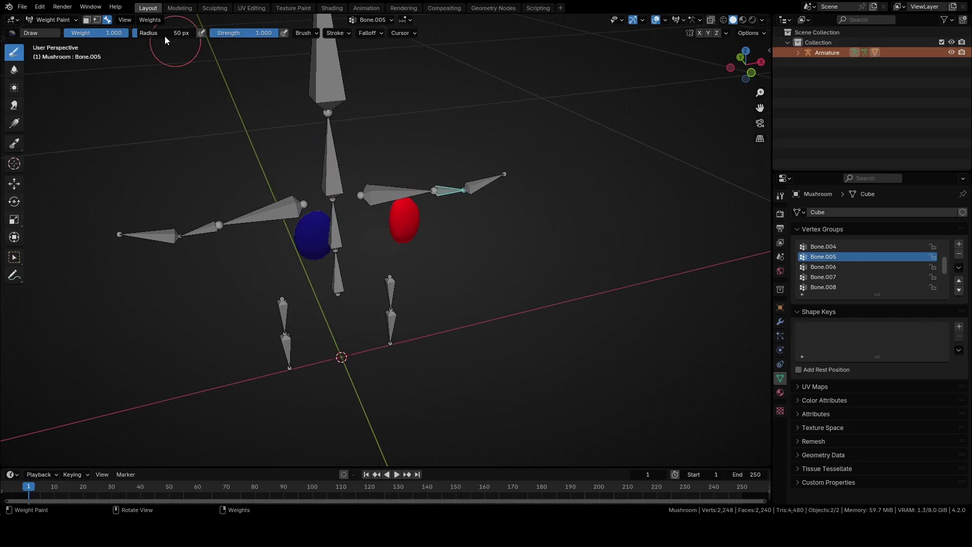
Set the brush weight to 0 and paint Bone.005's influence off the +X eye from all sides.
{"action": "left_click_drag", "start_coordinate": [110, 33], "coordinate": [85, 33]}
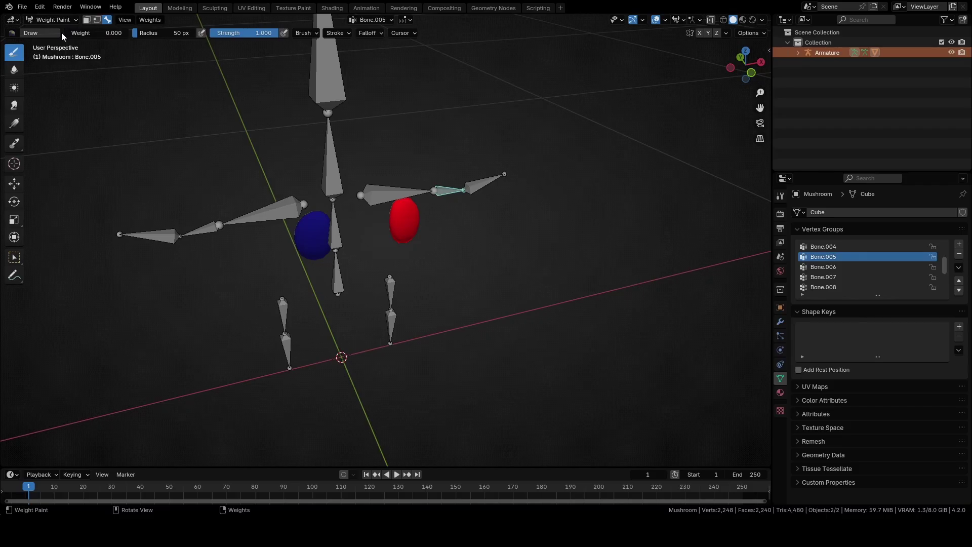
{"action": "mouse_move", "coordinate": [357, 199]}
{"action": "left_mouse_down"}
{"action": "mouse_move", "coordinate": [388, 228]}
{"action": "mouse_move", "coordinate": [406, 219]}
{"action": "left_mouse_up"}
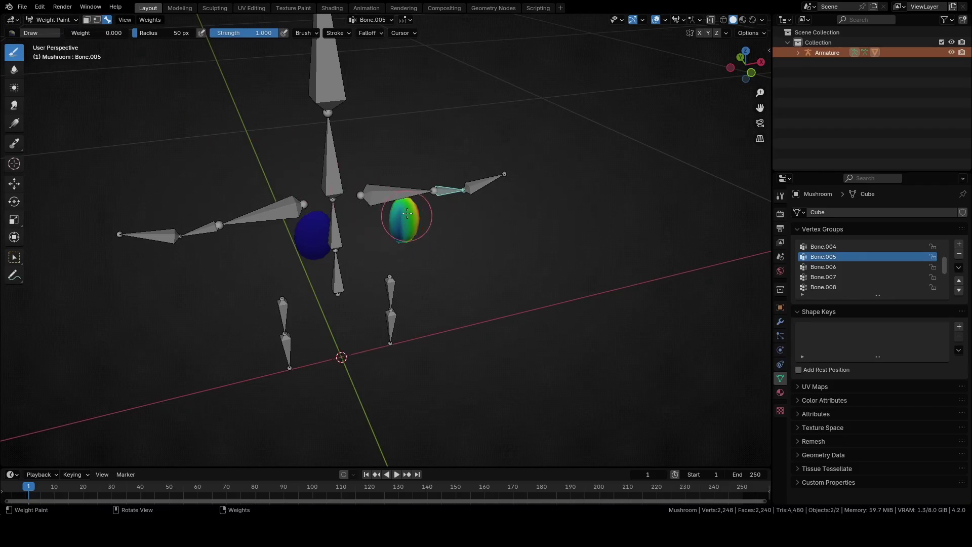
{"action": "middle_click_drag", "start_coordinate": [405, 219], "coordinate": [372, 247]}
{"action": "left_click_drag", "start_coordinate": [372, 247], "coordinate": [379, 221]}
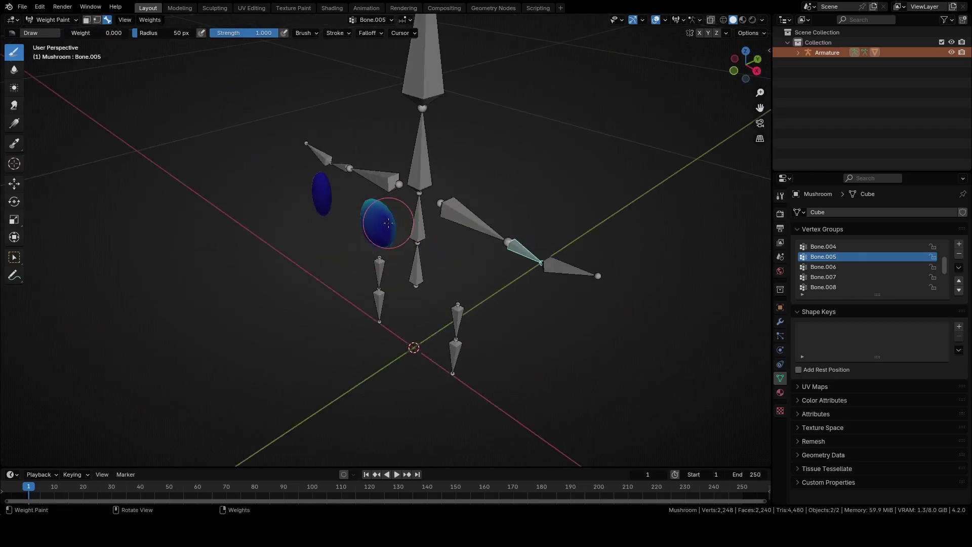
{"action": "middle_click_drag", "start_coordinate": [378, 221], "coordinate": [369, 194]}
{"action": "left_click_drag", "start_coordinate": [368, 194], "coordinate": [369, 197]}
Test-rotate Bone.005 from several angles to check whether it still moves the eyes, discarding each rotation.
{"action": "mouse_move", "coordinate": [368, 198]}
{"action": "middle_mouse_down"}
{"action": "mouse_move", "coordinate": [420, 195]}
{"action": "mouse_move", "coordinate": [410, 197]}
{"action": "mouse_move", "coordinate": [420, 219]}
{"action": "middle_mouse_up"}
{"action": "mouse_move", "coordinate": [403, 168]}
{"action": "middle_mouse_down"}
{"action": "mouse_move", "coordinate": [427, 207]}
{"action": "mouse_move", "coordinate": [401, 230]}
{"action": "mouse_move", "coordinate": [404, 207]}
{"action": "mouse_move", "coordinate": [509, 169]}
{"action": "mouse_move", "coordinate": [514, 183]}
{"action": "mouse_move", "coordinate": [524, 180]}
{"action": "middle_mouse_up"}
{"action": "key", "text": "r"}
{"action": "left_click", "coordinate": [487, 191]}
{"action": "key", "text": "r"}
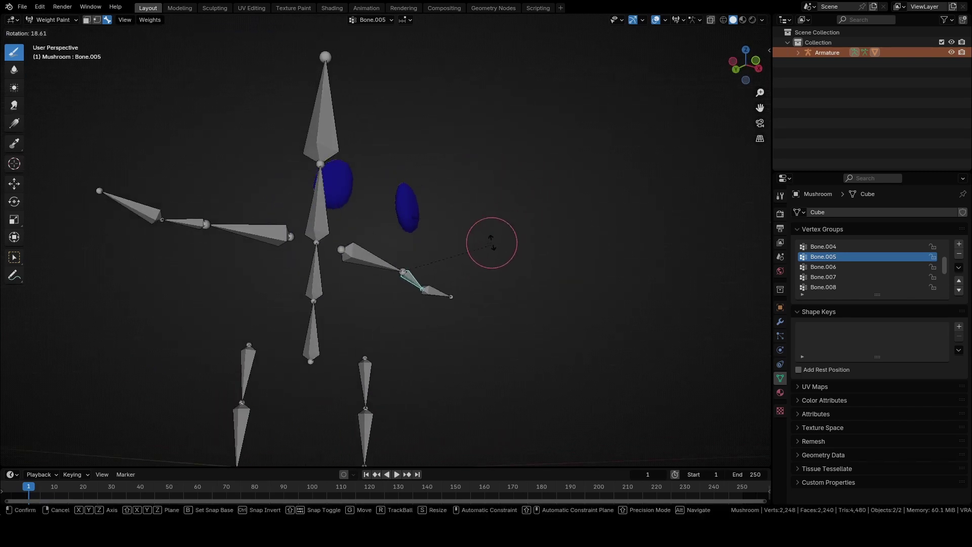
{"action": "left_click", "coordinate": [488, 152]}
{"action": "middle_click_drag", "start_coordinate": [488, 152], "coordinate": [545, 219]}
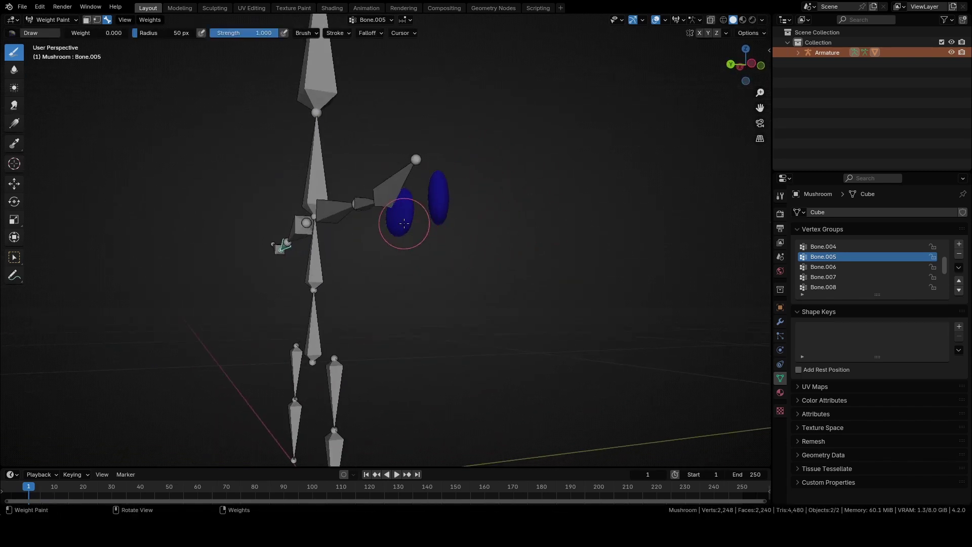
{"action": "mouse_move", "coordinate": [387, 235]}
{"action": "middle_mouse_down"}
{"action": "mouse_move", "coordinate": [477, 260]}
{"action": "mouse_move", "coordinate": [293, 218]}
{"action": "middle_mouse_up"}
{"action": "key", "text": "r"}
{"action": "left_click", "coordinate": [497, 257]}
Select the opposite forearm bone, Bone.008, and paint its influence off the -X eye with the zero-weight brush.
{"action": "left_click", "coordinate": [285, 213], "text": "ctrl"}
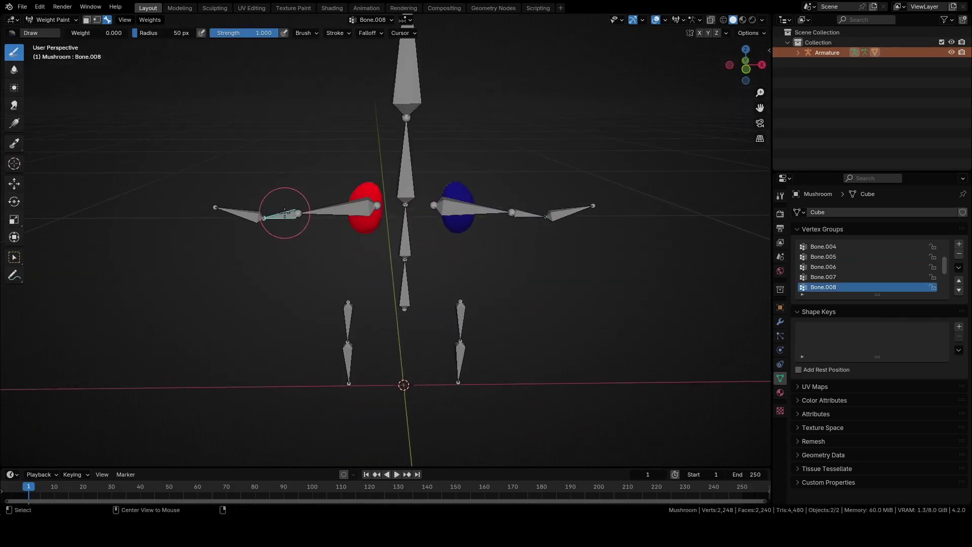
{"action": "middle_click_drag", "start_coordinate": [364, 217], "coordinate": [477, 206]}
{"action": "key", "text": "r"}
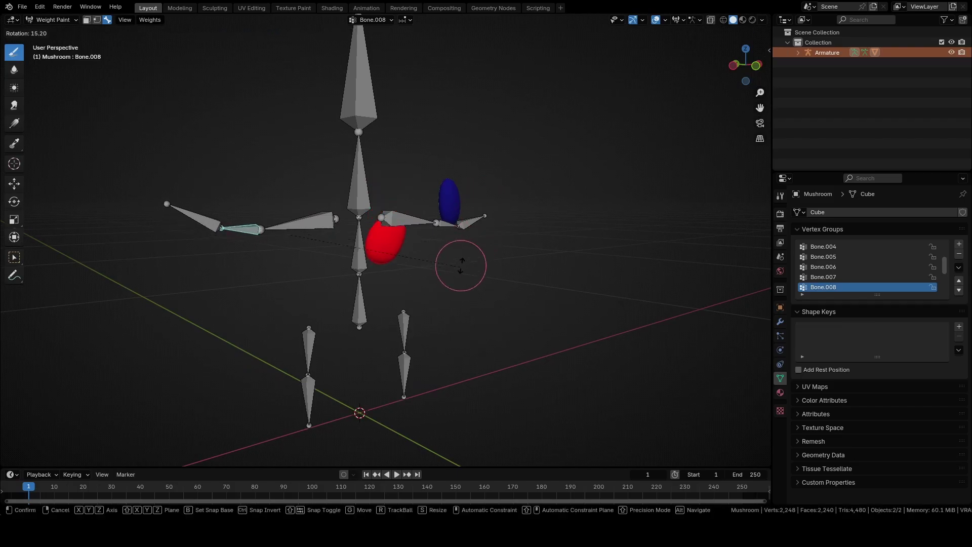
{"action": "left_click", "coordinate": [423, 148]}
{"action": "mouse_move", "coordinate": [423, 148]}
{"action": "middle_mouse_down"}
{"action": "mouse_move", "coordinate": [409, 197]}
{"action": "mouse_move", "coordinate": [416, 183]}
{"action": "mouse_move", "coordinate": [377, 191]}
{"action": "mouse_move", "coordinate": [368, 240]}
{"action": "mouse_move", "coordinate": [414, 223]}
{"action": "middle_mouse_up"}
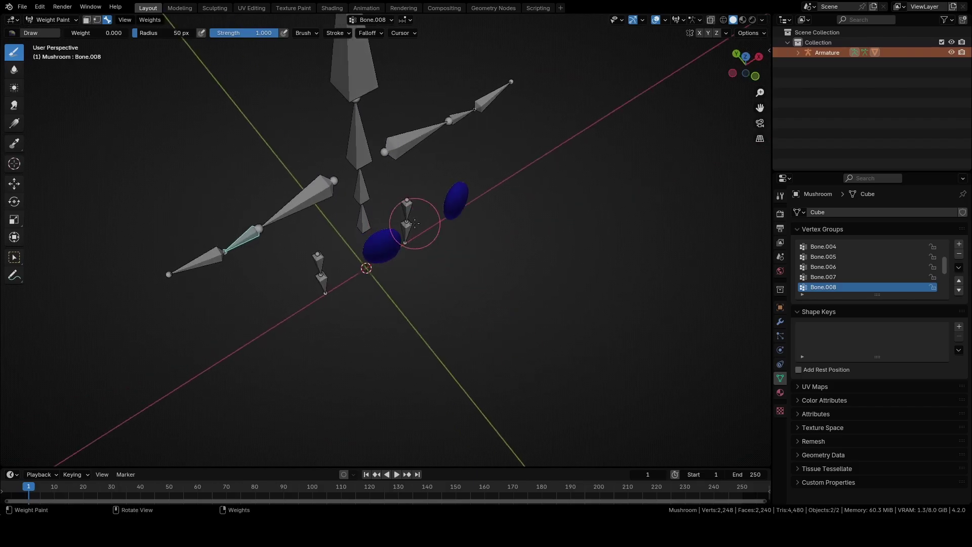
{"action": "middle_click_drag", "start_coordinate": [367, 245], "coordinate": [397, 152]}
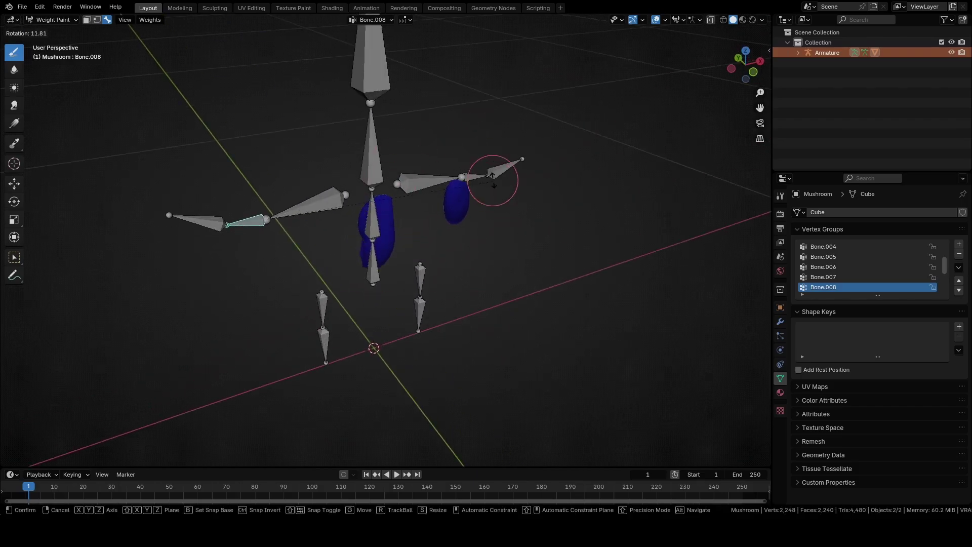
{"action": "middle_click_drag", "start_coordinate": [477, 128], "coordinate": [493, 228]}
{"action": "scroll", "coordinate": [360, 197], "scroll_direction": "up", "scroll_amount": 2}
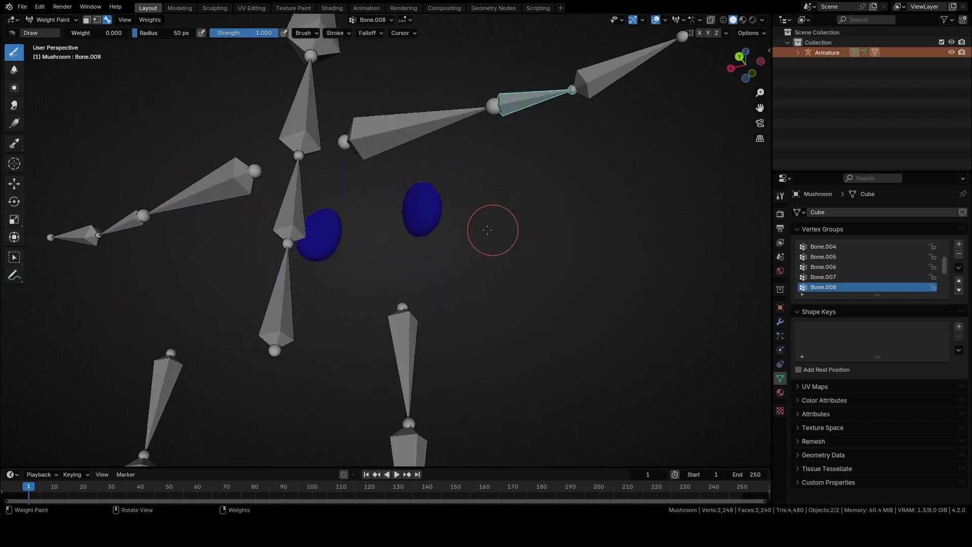
Test-rotate Bone.008 to check whether it still moves the eyes, discarding the rotation.
{"action": "key", "text": "r"}
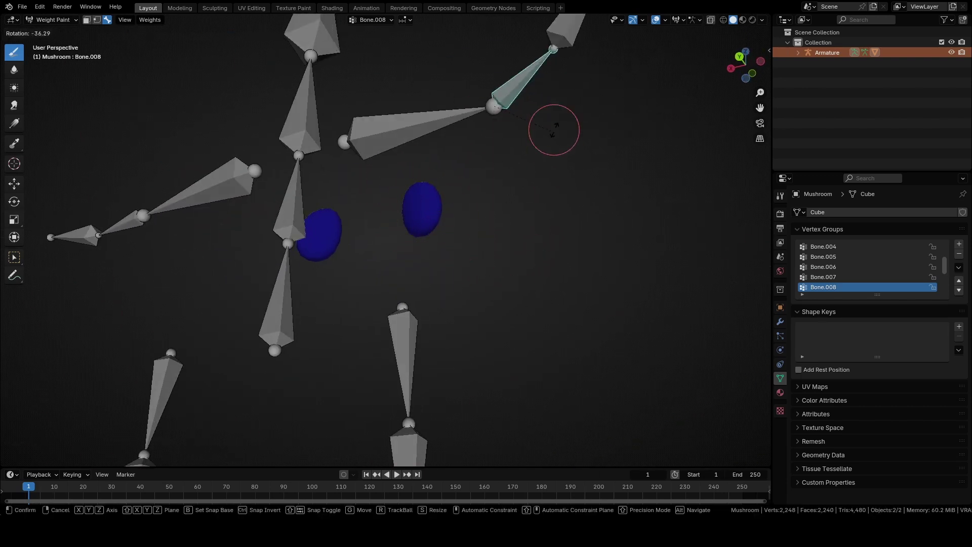
{"action": "middle_click_drag", "start_coordinate": [534, 161], "coordinate": [456, 162], "text": "alt"}
{"action": "scroll", "coordinate": [390, 157], "scroll_direction": "down", "scroll_amount": 5, "text": "alt"}
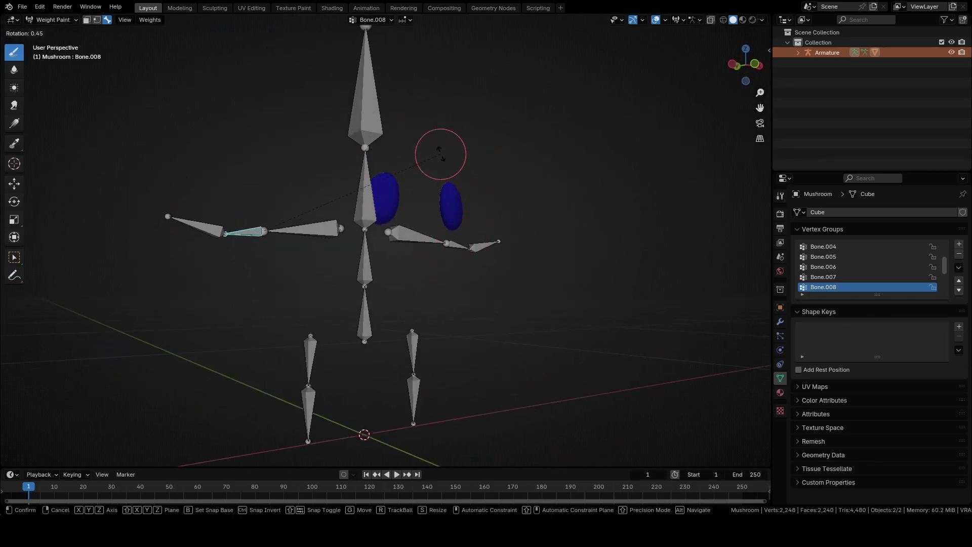
{"action": "left_click", "coordinate": [440, 152]}
{"action": "middle_click_drag", "start_coordinate": [441, 152], "coordinate": [454, 191]}
Select the upper spine bone, Bone.002, and test-rotate it to check whether it moves the eyes, discarding the rotation.
{"action": "left_click", "coordinate": [314, 183], "text": "ctrl"}
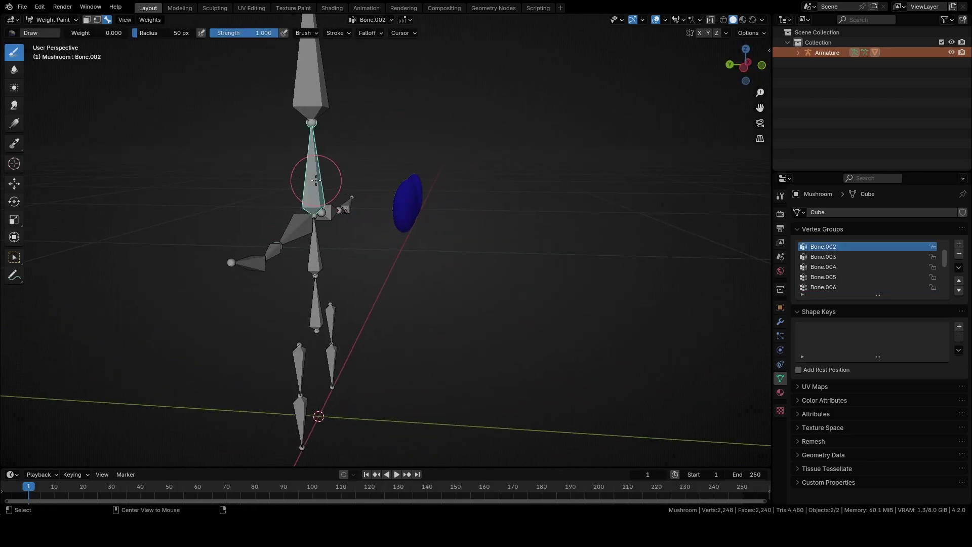
{"action": "middle_click_drag", "start_coordinate": [315, 184], "coordinate": [471, 218]}
{"action": "key", "text": "r"}
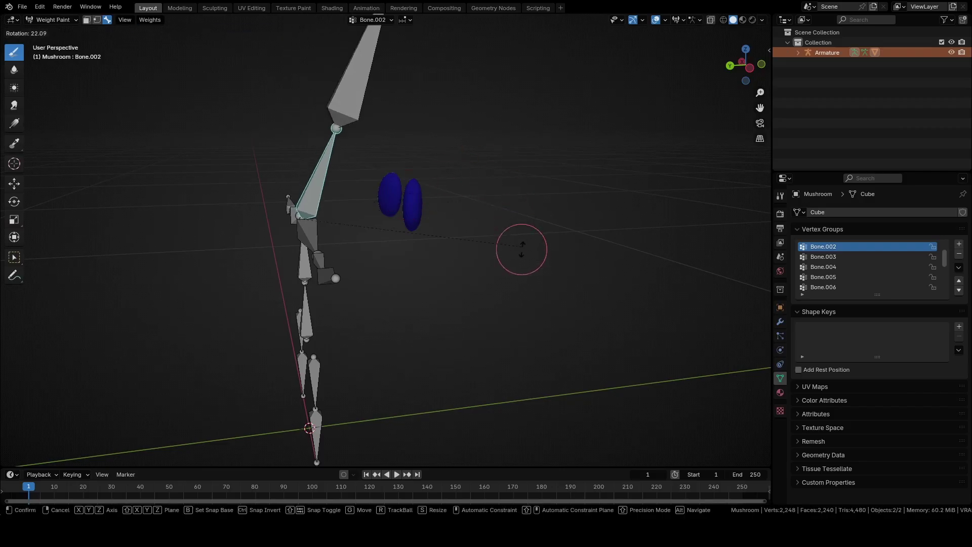
{"action": "left_click", "coordinate": [420, 169]}
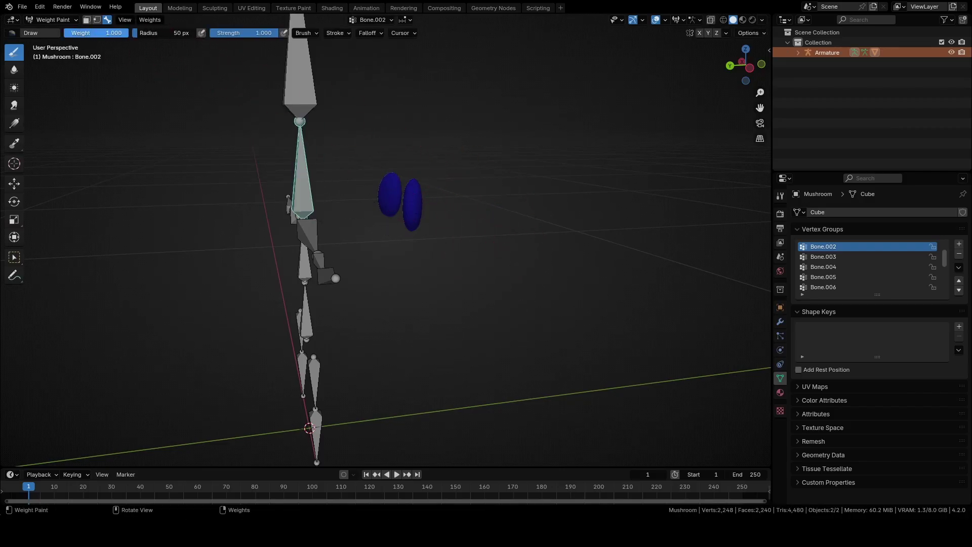
Set the brush weight to 1.000, paint Bone.002's influence onto one eye, and test-rotate the bone, discarding each rotation.
{"action": "middle_click_drag", "start_coordinate": [432, 152], "coordinate": [387, 167]}
{"action": "left_click_drag", "start_coordinate": [383, 215], "coordinate": [386, 205]}
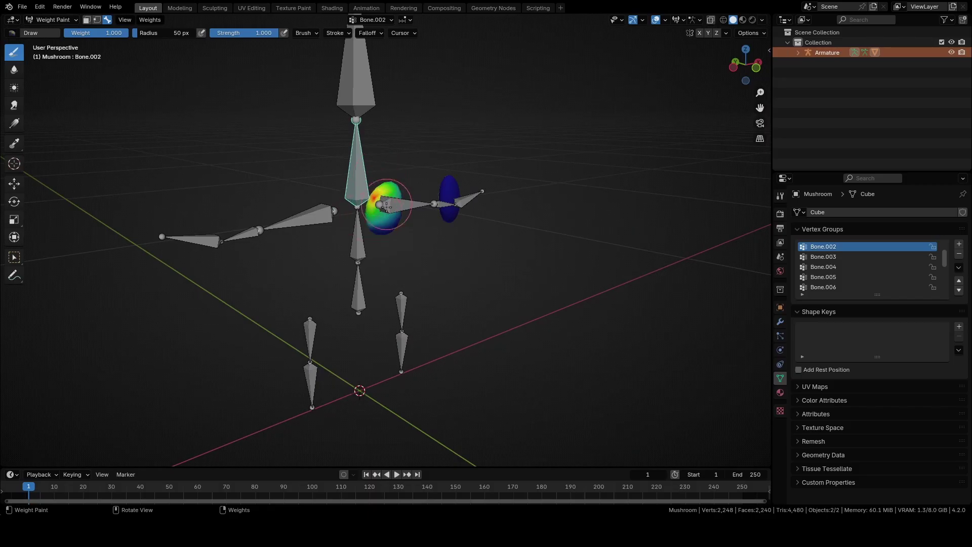
{"action": "key", "text": "r"}
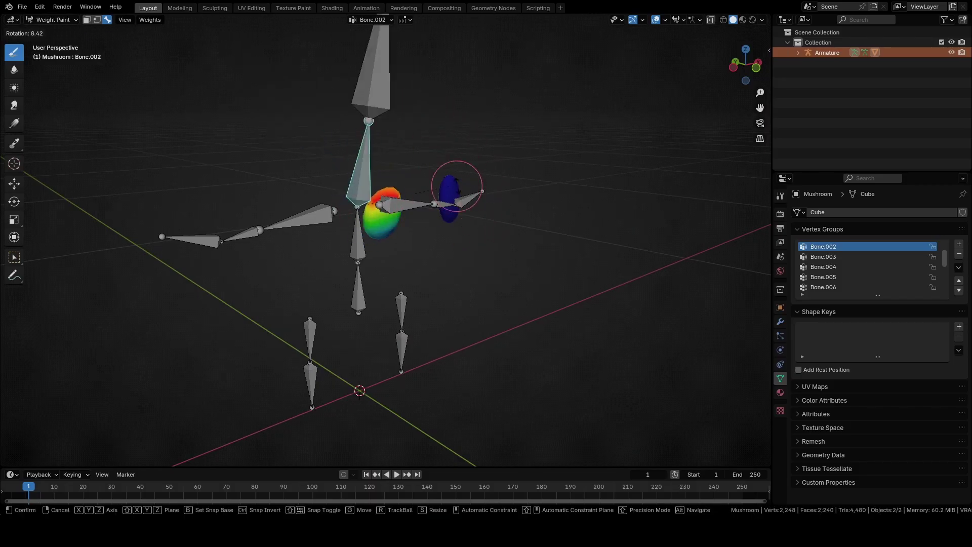
{"action": "key", "text": "Escape"}
{"action": "middle_click_drag", "start_coordinate": [456, 186], "coordinate": [397, 163]}
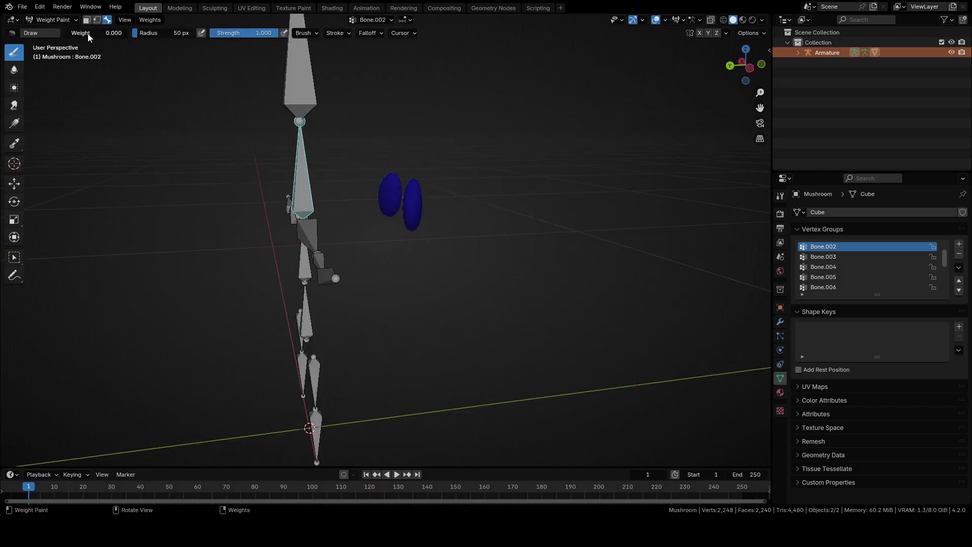
{"action": "left_click_drag", "start_coordinate": [89, 37], "coordinate": [127, 33]}
{"action": "middle_click_drag", "start_coordinate": [433, 149], "coordinate": [350, 155]}
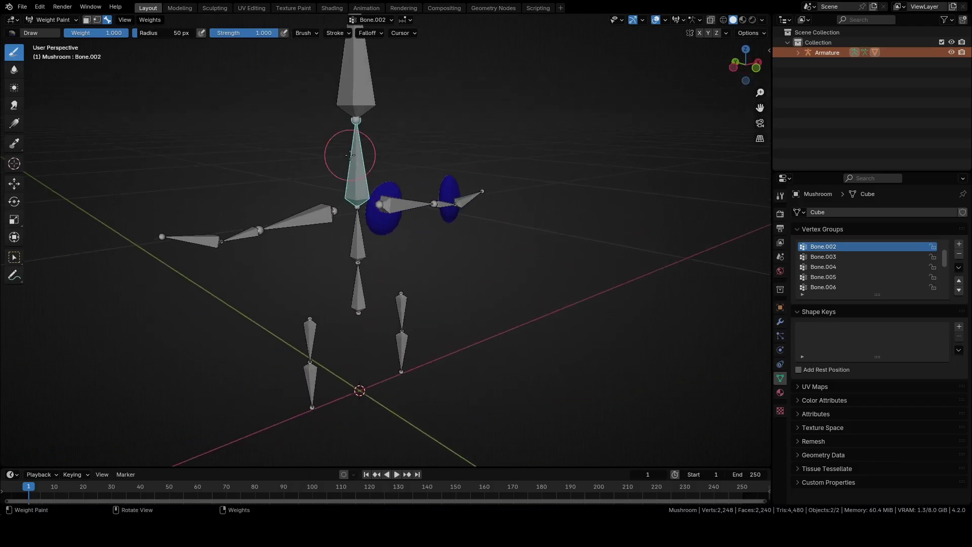
{"action": "key", "text": "r"}
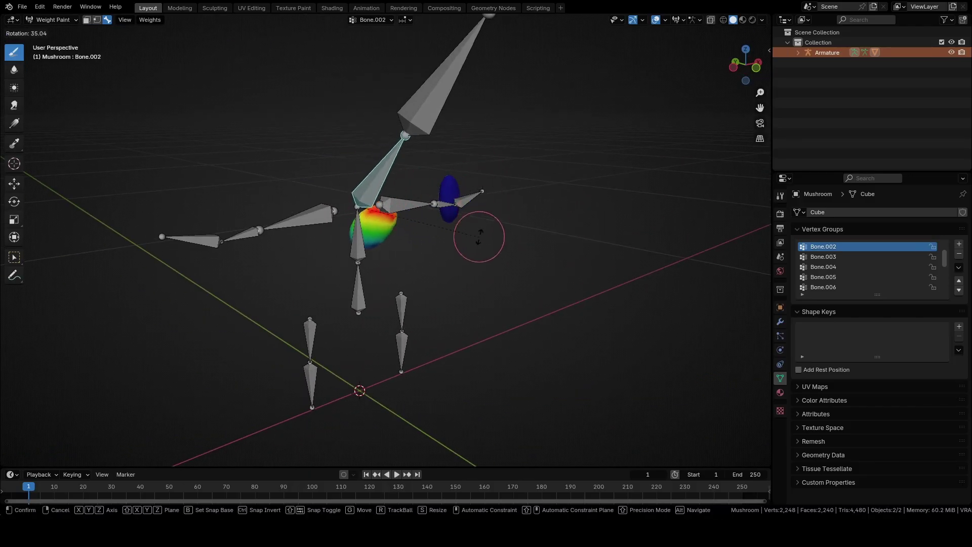
{"action": "key", "text": "Escape"}
Cover both eyes from all sides with Bone.002's full weight, checking with a discarded test rotation.
{"action": "middle_click_drag", "start_coordinate": [439, 120], "coordinate": [354, 159]}
{"action": "scroll", "coordinate": [386, 198], "scroll_direction": "up", "scroll_amount": 3}
{"action": "middle_click_drag", "start_coordinate": [386, 199], "coordinate": [445, 238]}
{"action": "key", "text": "r"}
{"action": "key", "text": "Escape"}
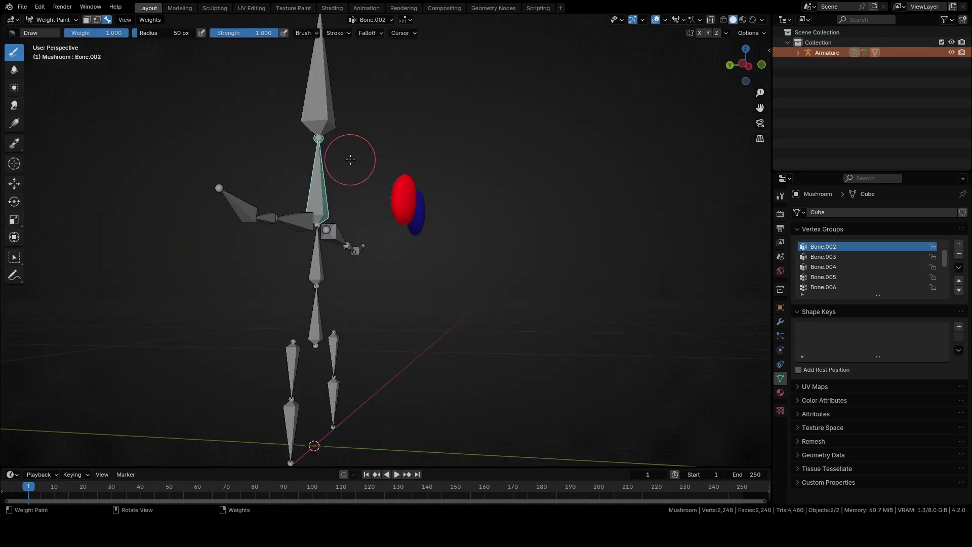
{"action": "mouse_move", "coordinate": [347, 163]}
{"action": "middle_mouse_down"}
{"action": "mouse_move", "coordinate": [329, 197]}
{"action": "mouse_move", "coordinate": [317, 195]}
{"action": "mouse_move", "coordinate": [325, 207]}
{"action": "mouse_move", "coordinate": [423, 206]}
{"action": "mouse_move", "coordinate": [390, 191]}
{"action": "mouse_move", "coordinate": [311, 201]}
{"action": "mouse_move", "coordinate": [349, 183]}
{"action": "mouse_move", "coordinate": [381, 96]}
{"action": "mouse_move", "coordinate": [332, 96]}
{"action": "mouse_move", "coordinate": [412, 239]}
{"action": "mouse_move", "coordinate": [358, 112]}
{"action": "mouse_move", "coordinate": [382, 151]}
{"action": "mouse_move", "coordinate": [285, 144]}
{"action": "middle_mouse_up"}
{"action": "left_click", "coordinate": [318, 195]}
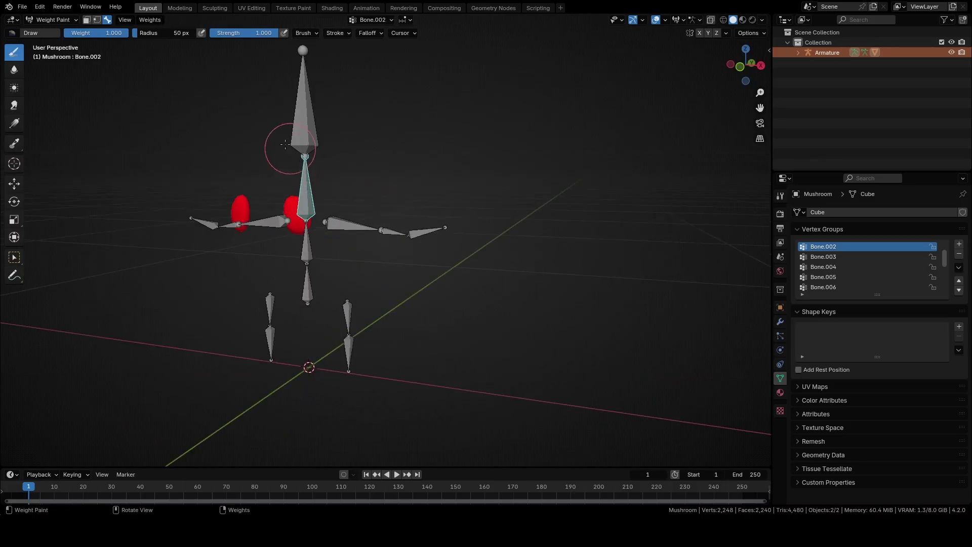
Reveal all hidden mushroom geometry in Edit Mode and return to Object Mode.
{"action": "left_click", "coordinate": [53, 20]}
{"action": "left_click", "coordinate": [54, 38]}
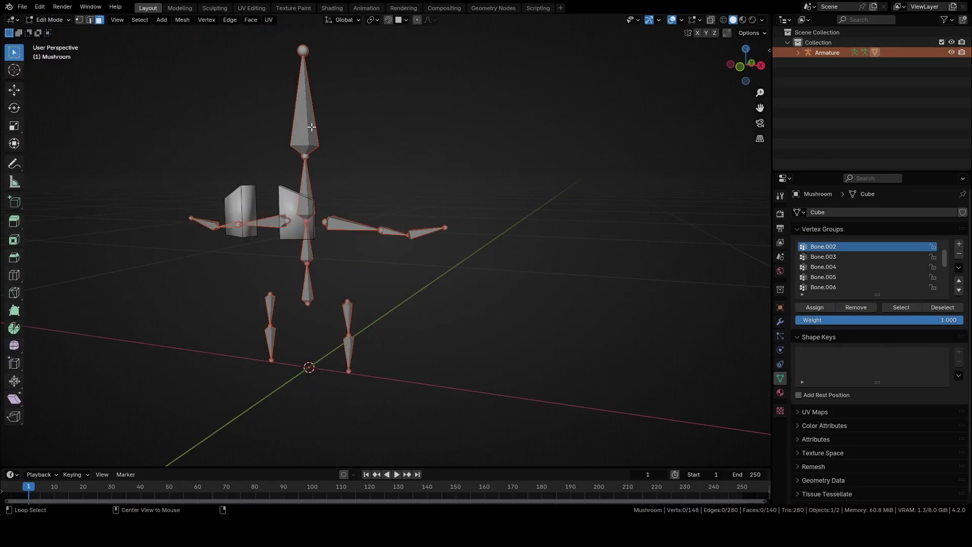
{"action": "key", "text": "alt+h"}
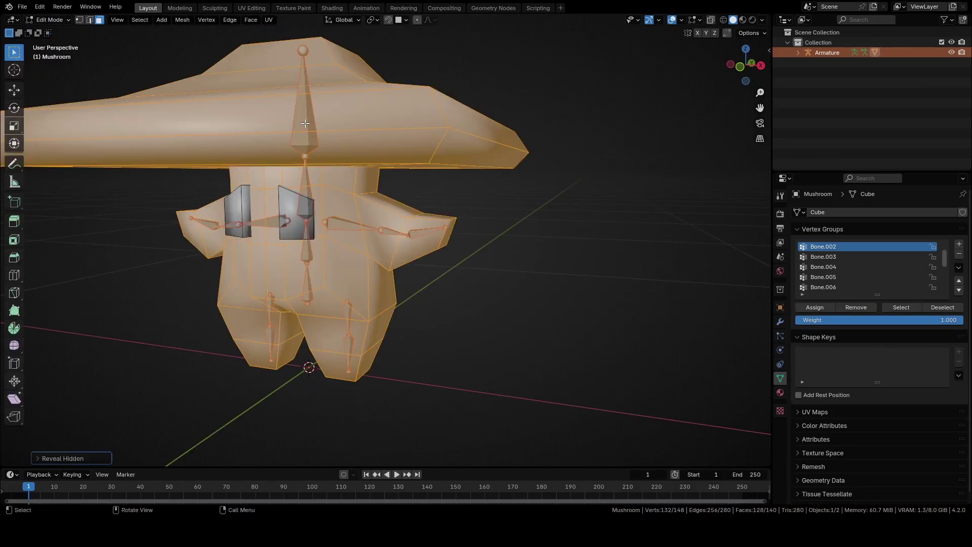
{"action": "left_click", "coordinate": [66, 20]}
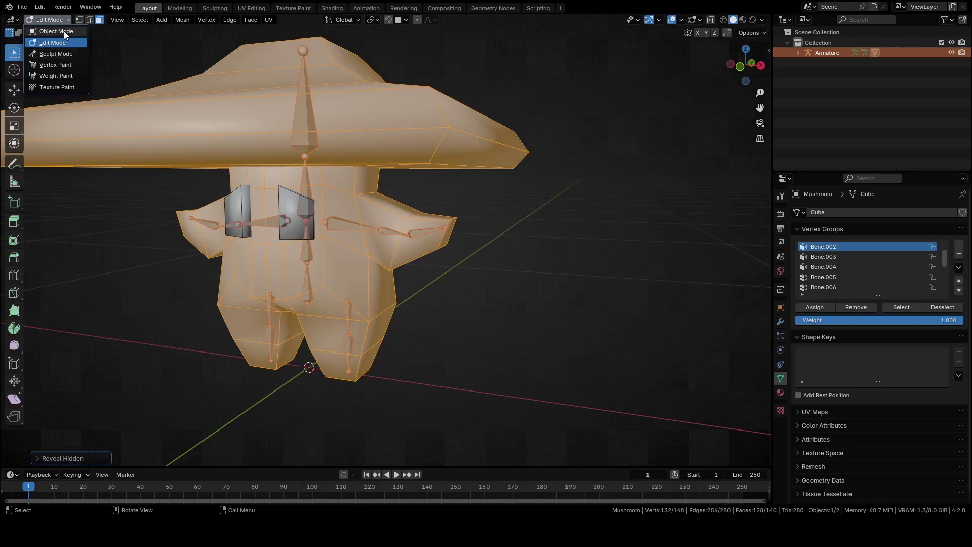
{"action": "left_click", "coordinate": [64, 31]}
Switch the viewport to rendered shading and put the armature into Pose Mode with its bones shown.
{"action": "key", "text": "shift+alt+z"}
{"action": "key", "text": "z"}
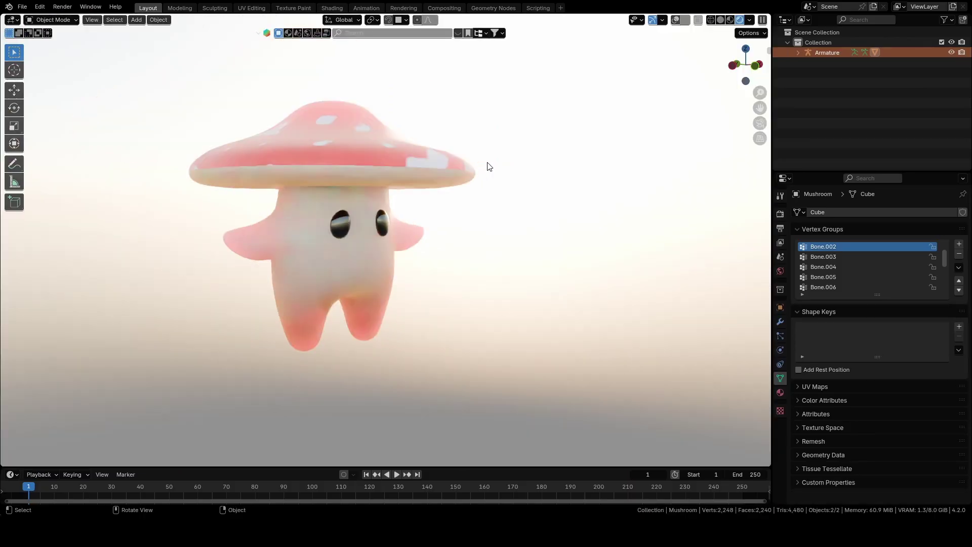
{"action": "left_click", "coordinate": [824, 54]}
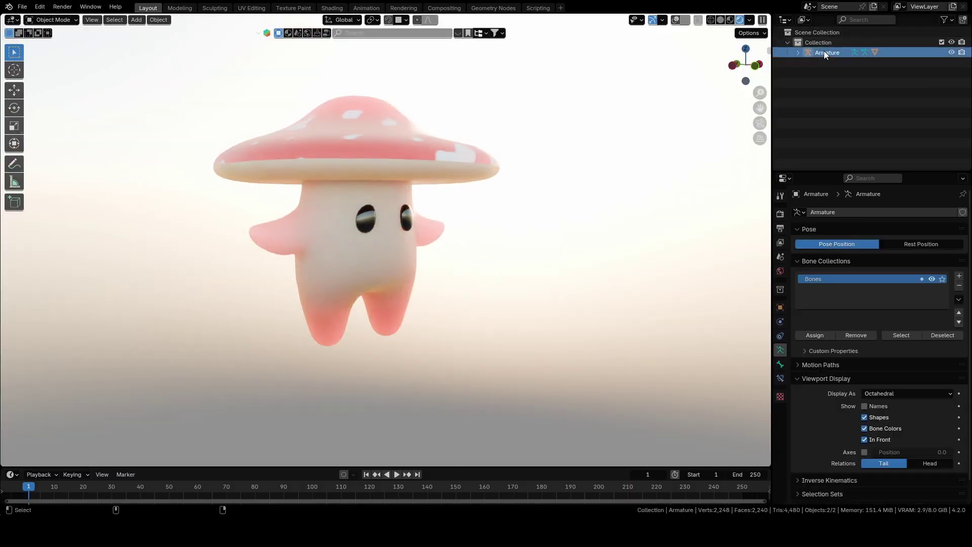
{"action": "left_click", "coordinate": [53, 21]}
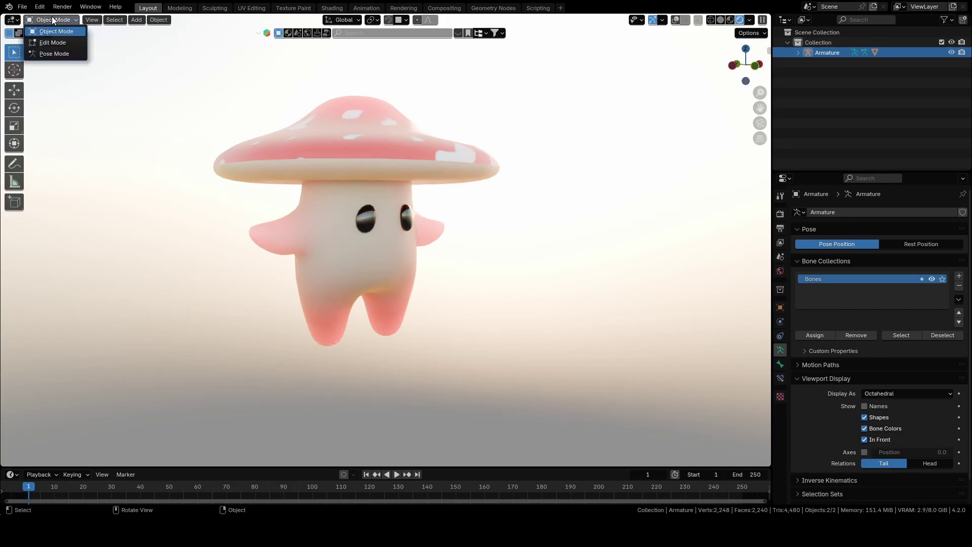
{"action": "left_click", "coordinate": [54, 53]}
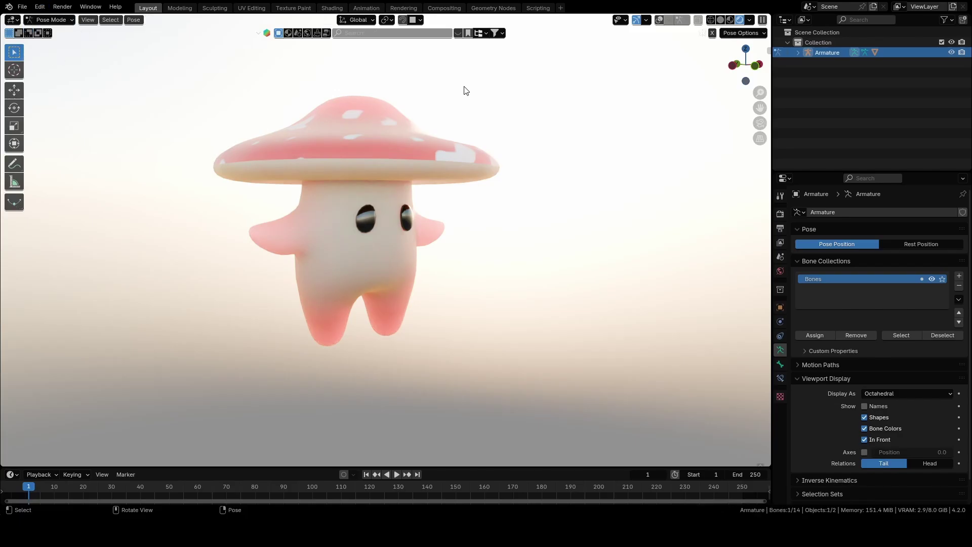
{"action": "left_click", "coordinate": [660, 21]}
Test-rotate Bone.002 from the front and side to check that the eyes follow the head, discarding the rotation.
{"action": "key", "text": "r"}
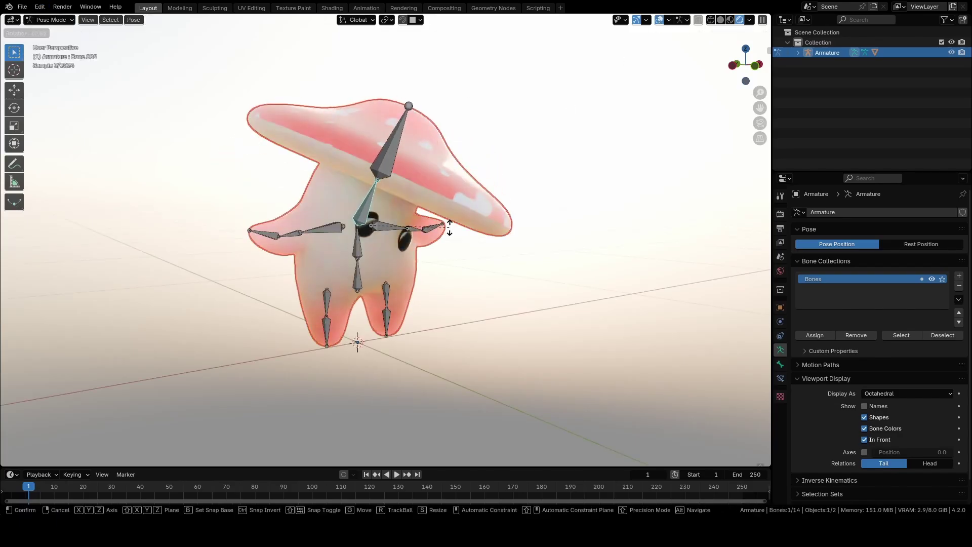
{"action": "mouse_move", "coordinate": [414, 166]}
{"action": "middle_mouse_down"}
{"action": "mouse_move", "coordinate": [369, 179]}
{"action": "mouse_move", "coordinate": [407, 148]}
{"action": "middle_mouse_up"}
{"action": "scroll", "coordinate": [368, 179], "scroll_direction": "up", "scroll_amount": 3}
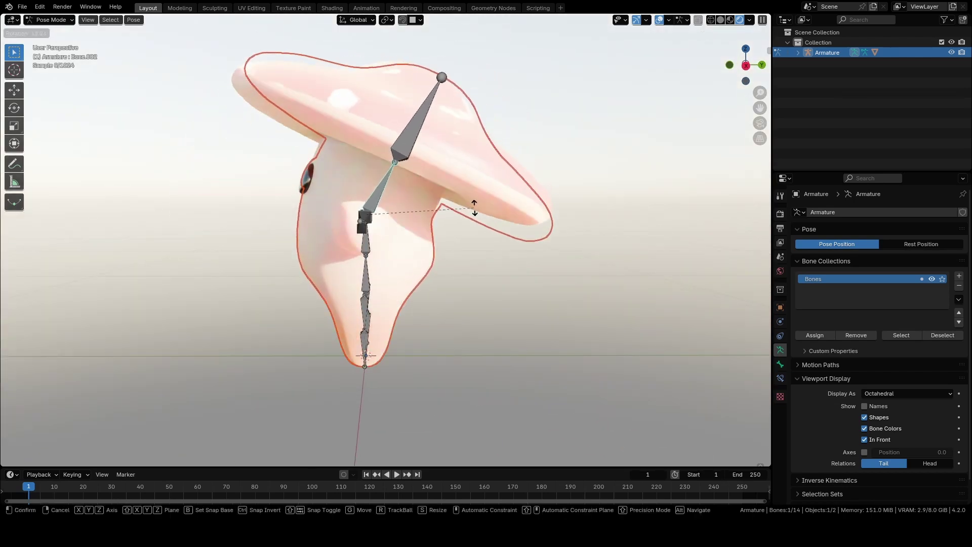
{"action": "right_click", "coordinate": [474, 206]}
{"action": "mouse_move", "coordinate": [473, 205]}
{"action": "middle_mouse_down"}
{"action": "mouse_move", "coordinate": [476, 185]}
{"action": "mouse_move", "coordinate": [466, 218]}
{"action": "middle_mouse_up"}
Test-rotate the +X forearm bone and the +X upper leg bone to check their deformation, discarding each rotation.
{"action": "left_click", "coordinate": [431, 224]}
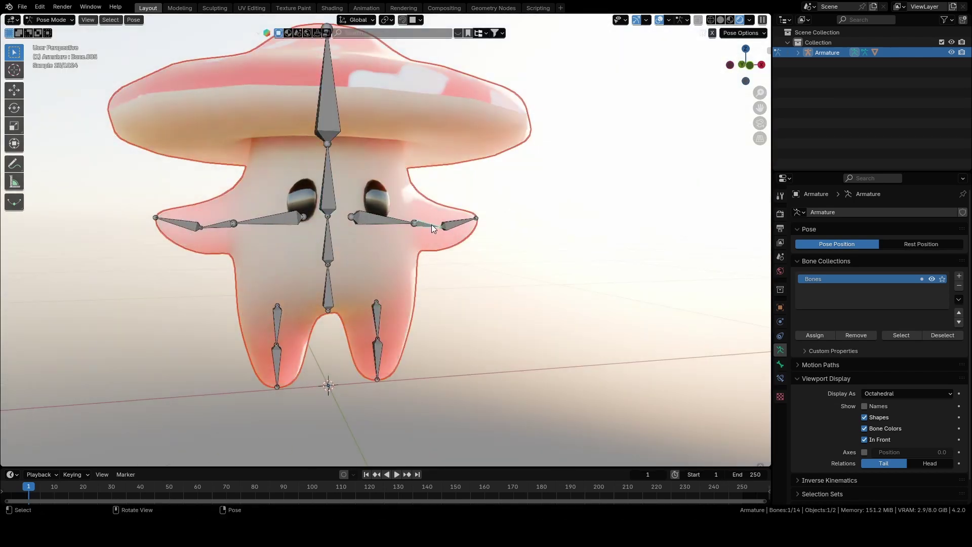
{"action": "key", "text": "r"}
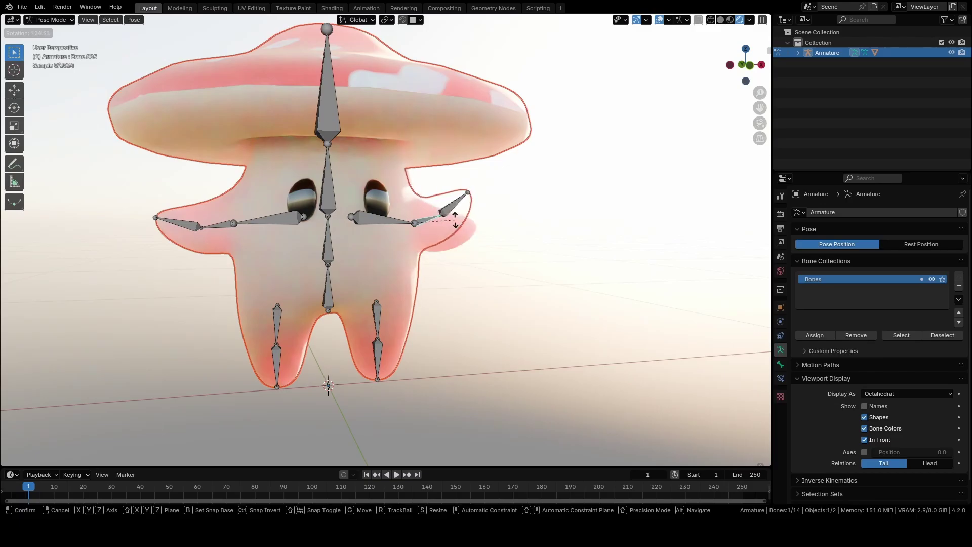
{"action": "left_click", "coordinate": [463, 215]}
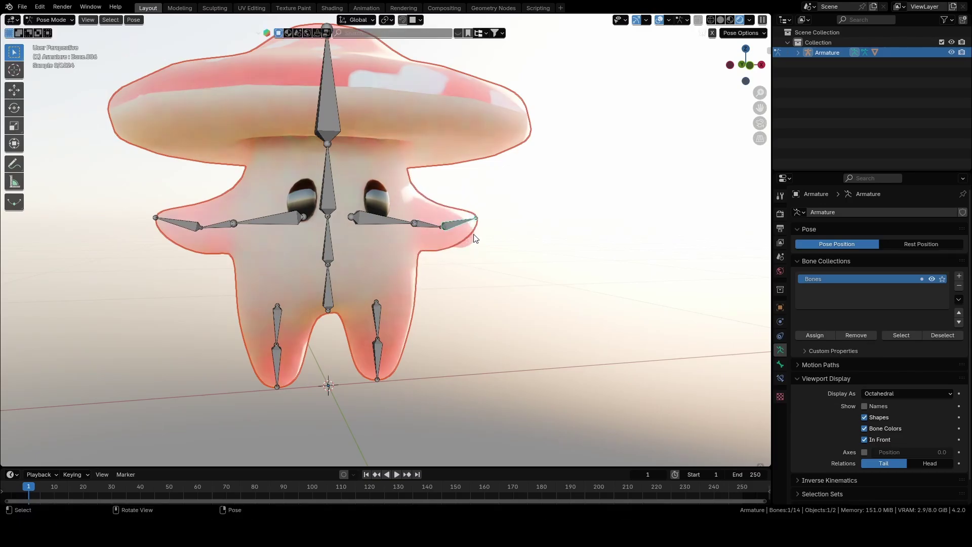
{"action": "middle_click_drag", "start_coordinate": [463, 215], "coordinate": [403, 317]}
{"action": "left_click", "coordinate": [399, 313]}
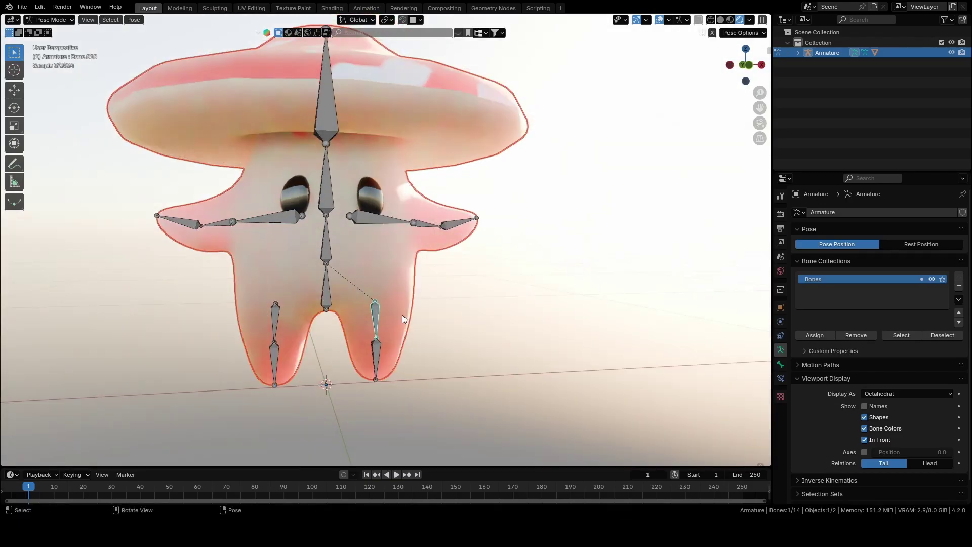
{"action": "key", "text": "r"}
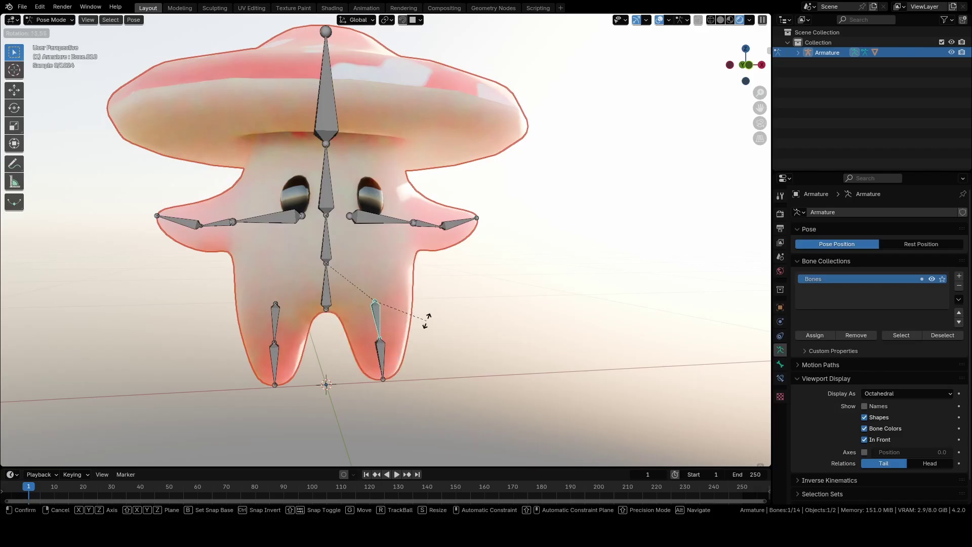
{"action": "left_click", "coordinate": [417, 321]}
{"action": "middle_click_drag", "start_coordinate": [416, 321], "coordinate": [384, 117]}
Test-rotate the cap bone and the +X lower leg bone to check their deformation, discarding each rotation.
{"action": "left_click", "coordinate": [329, 120]}
{"action": "key", "text": "r"}
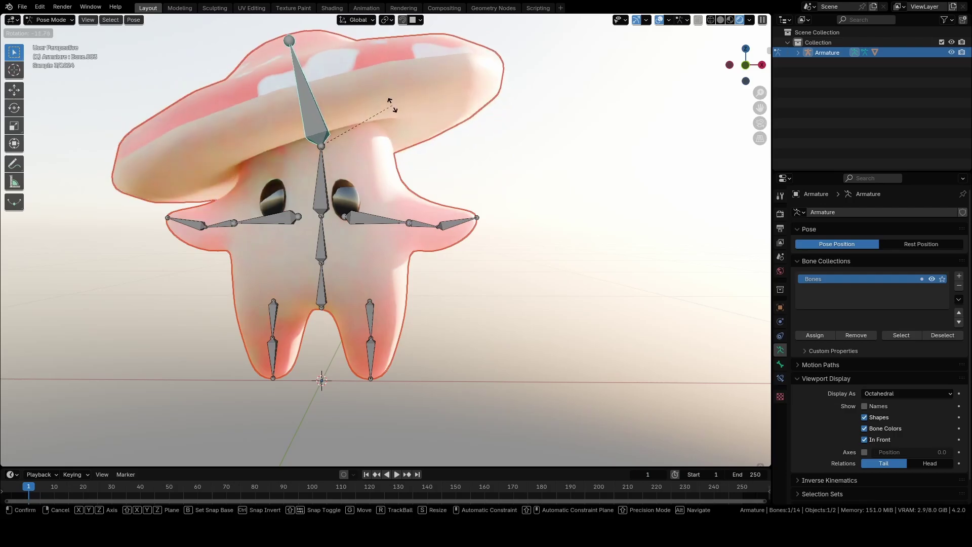
{"action": "right_click", "coordinate": [400, 126]}
{"action": "mouse_move", "coordinate": [407, 145]}
{"action": "middle_mouse_down"}
{"action": "mouse_move", "coordinate": [390, 141]}
{"action": "mouse_move", "coordinate": [391, 152]}
{"action": "middle_mouse_up"}
{"action": "left_click", "coordinate": [367, 349]}
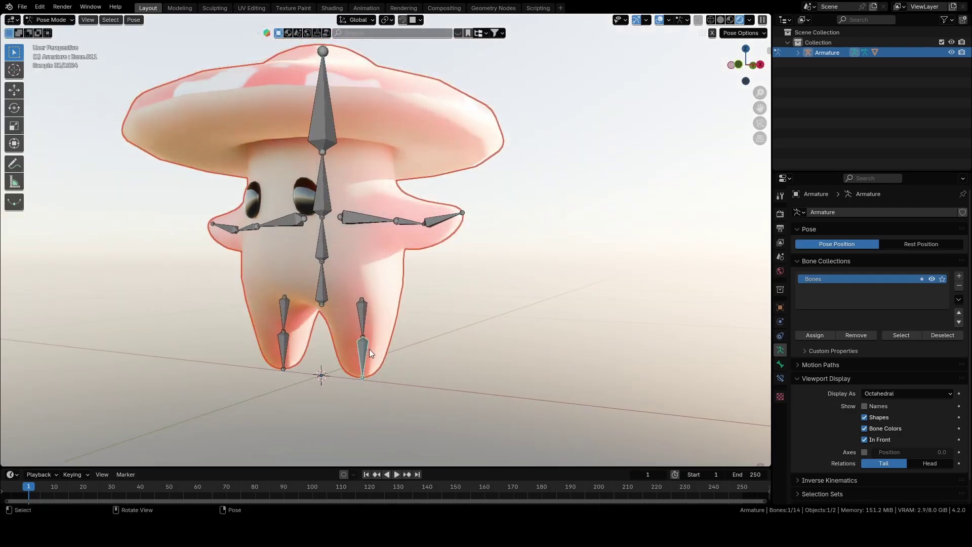
{"action": "key", "text": "r"}
{"action": "left_click", "coordinate": [377, 346]}
Hide the viewport overlays and inspect the rendered mushroom character from the front.
{"action": "middle_click_drag", "start_coordinate": [387, 312], "coordinate": [430, 316]}
{"action": "scroll", "coordinate": [430, 317], "scroll_direction": "down", "scroll_amount": 4}
{"action": "left_click", "coordinate": [659, 20]}
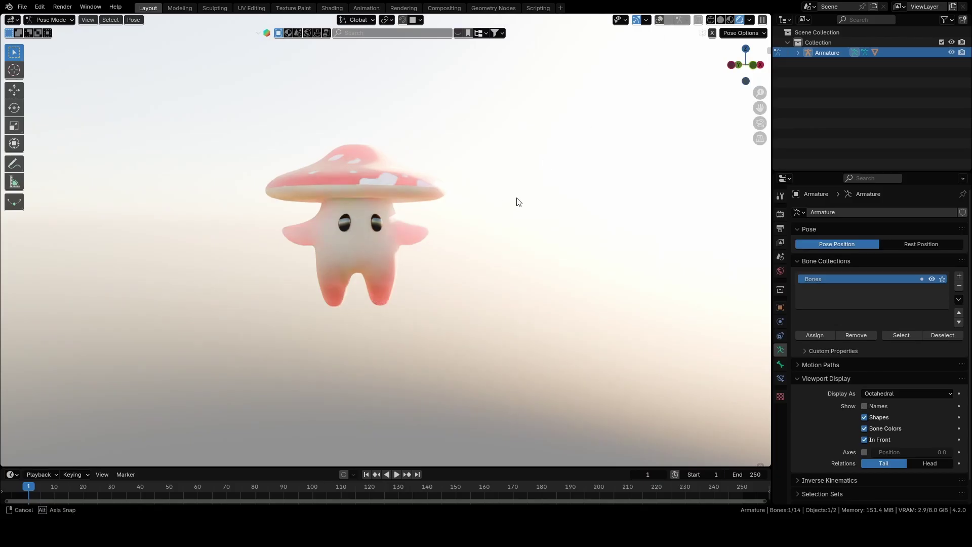
{"action": "middle_click_drag", "start_coordinate": [516, 202], "coordinate": [481, 205]}
{"action": "scroll", "coordinate": [447, 202], "scroll_direction": "up", "scroll_amount": 4}
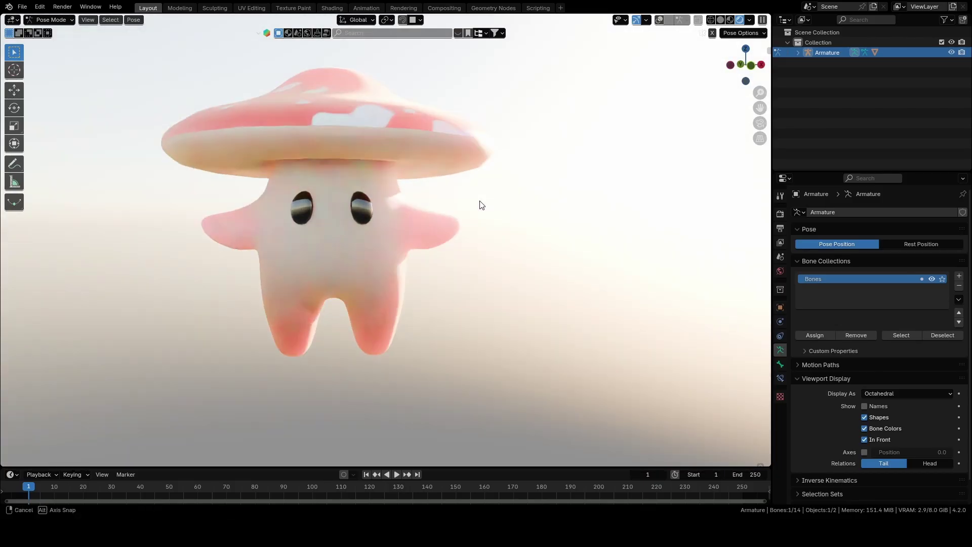